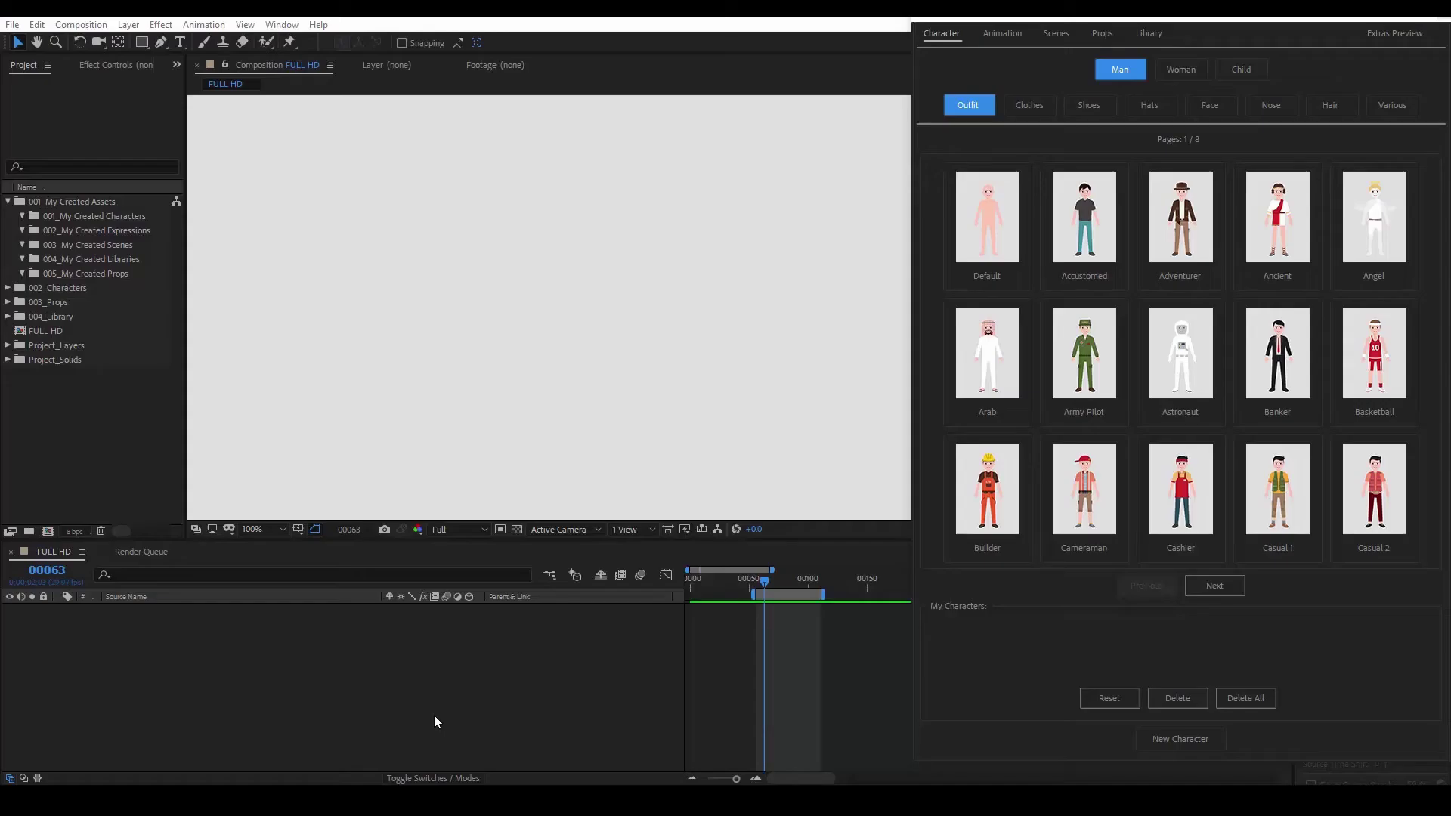
# - Add the Accustomed man with the Neutral expression, then open the M_Accustomed_1_Expression comp
pyautogui.click(443, 722)
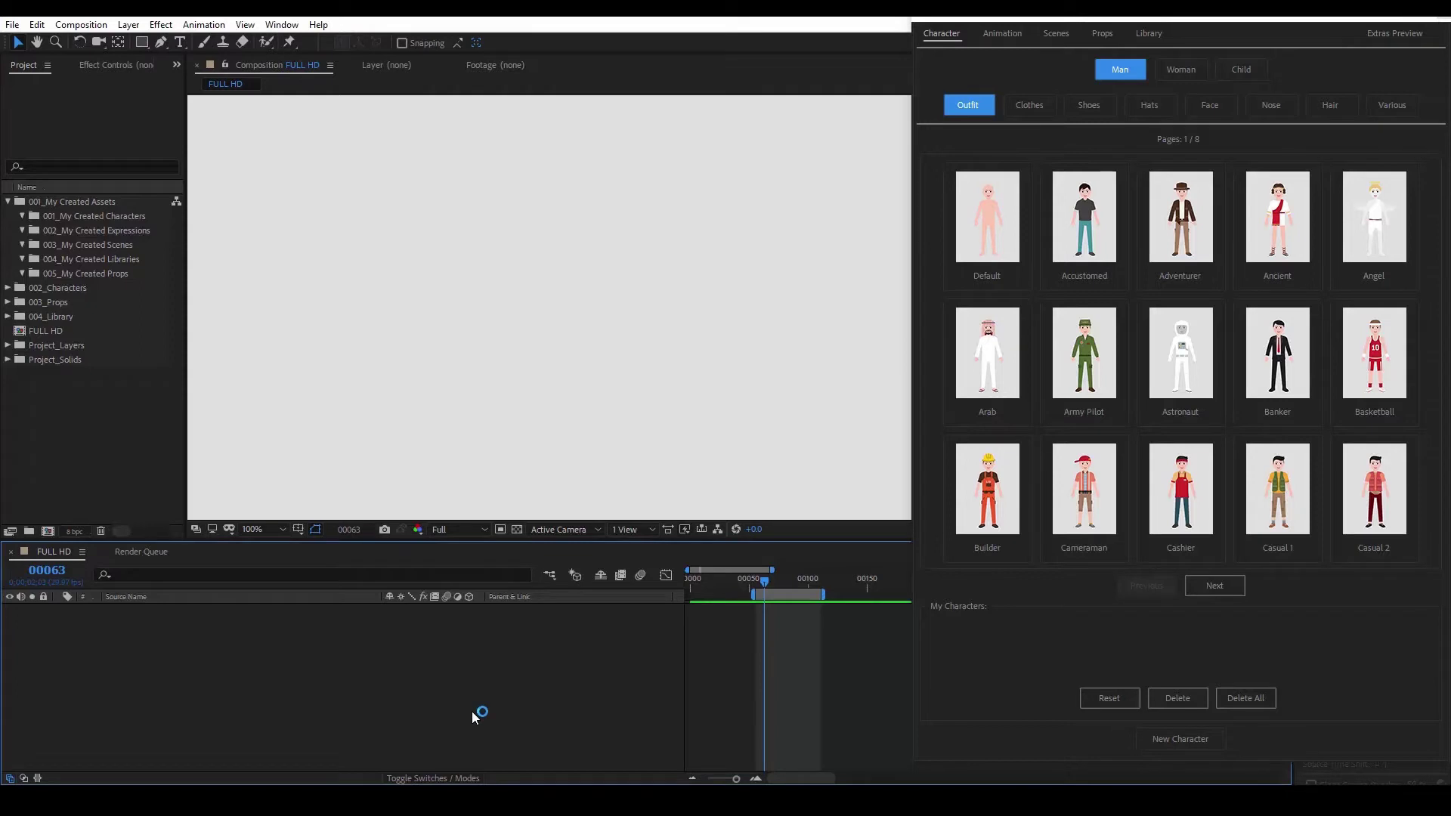
pyautogui.click(1062, 255)
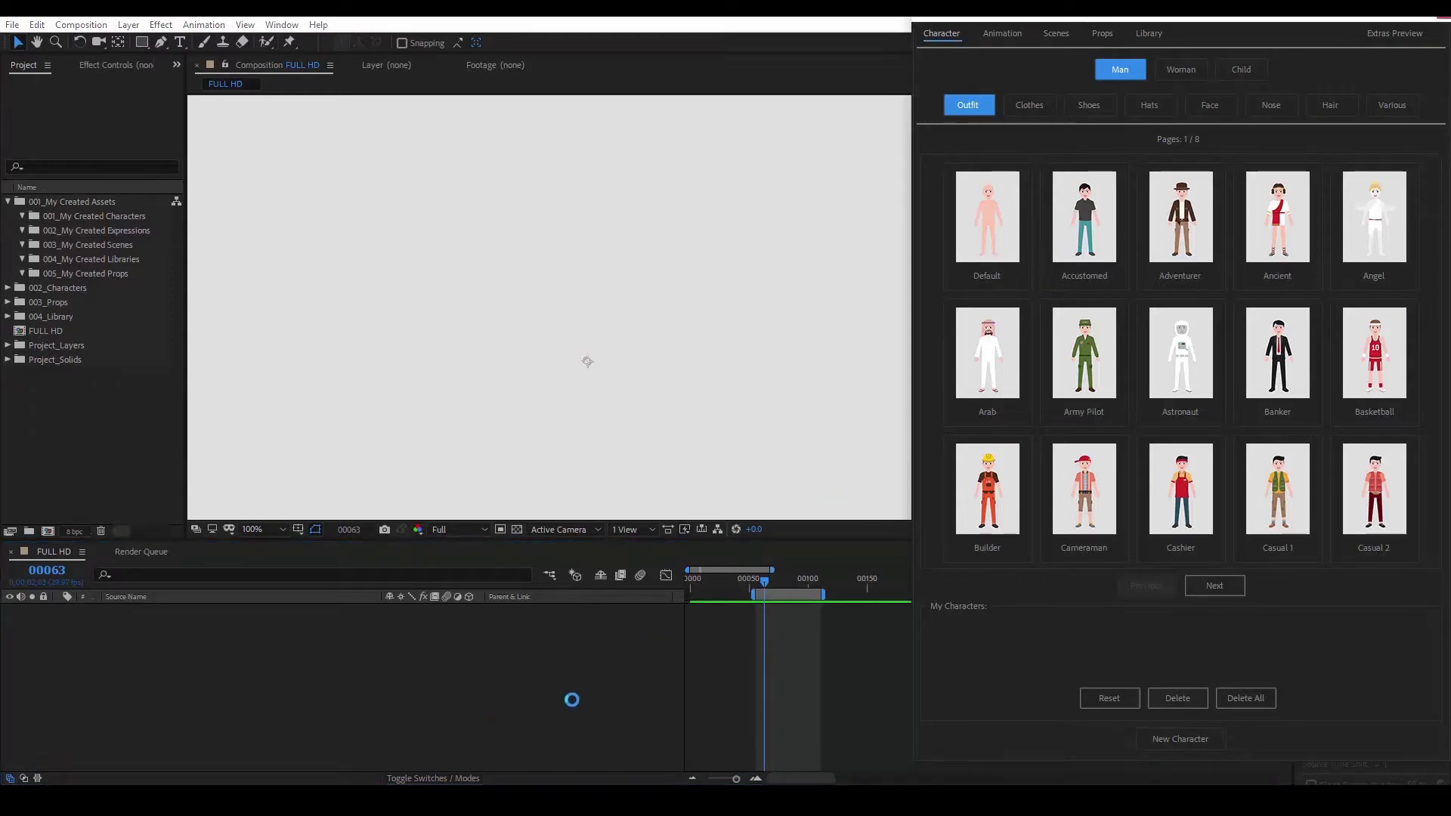
pyautogui.click(1014, 34)
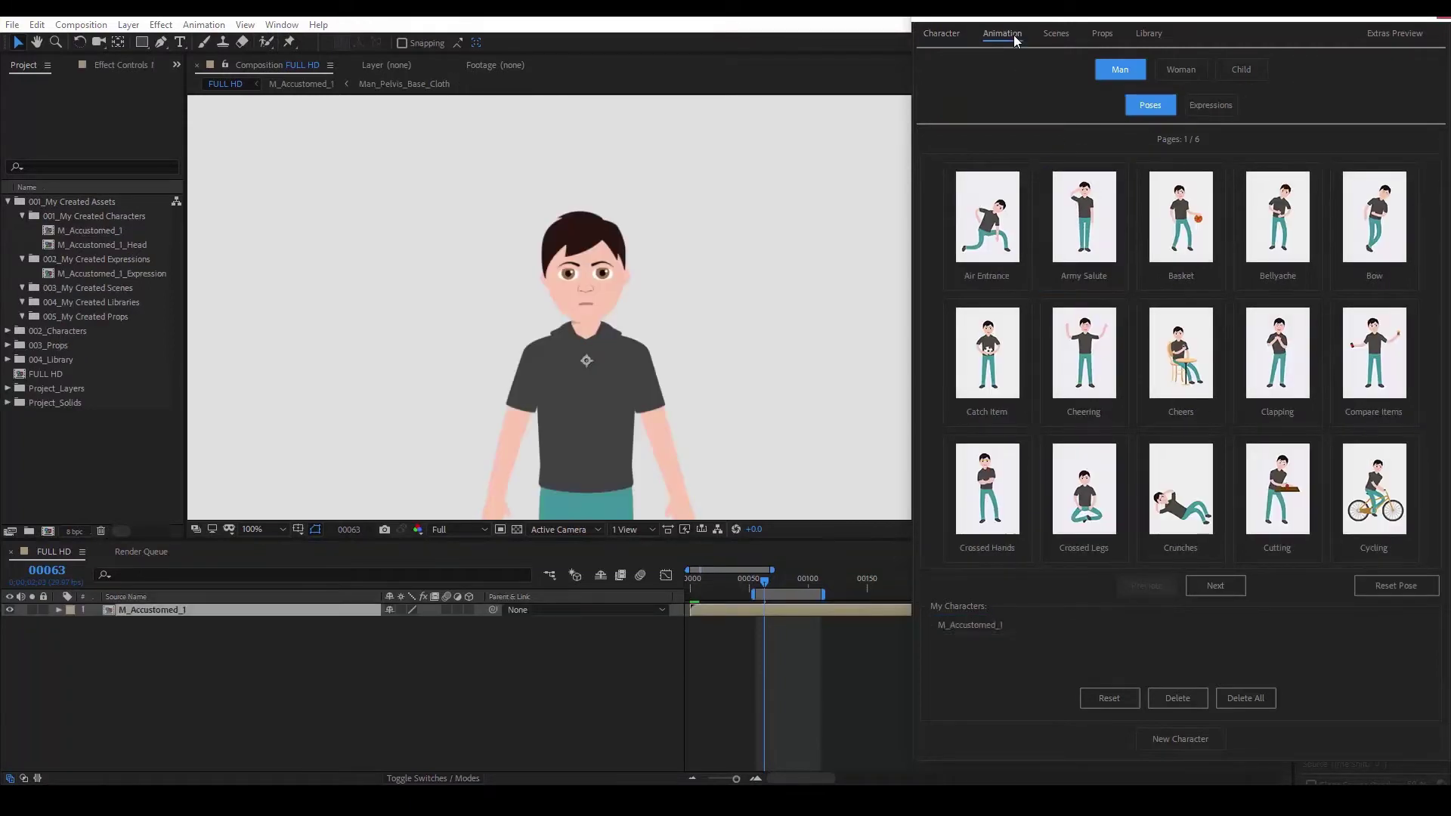
pyautogui.click(1205, 105)
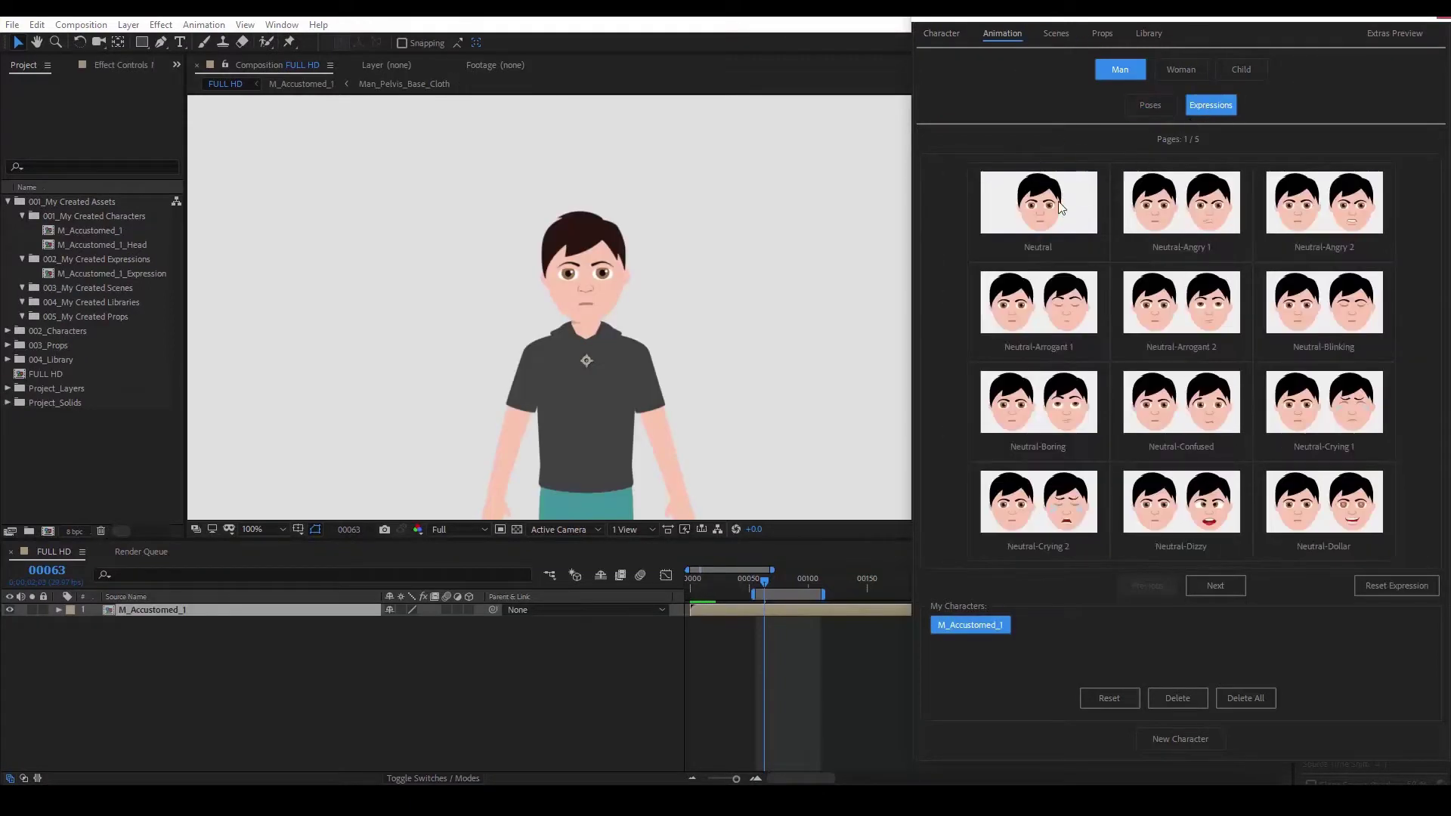
pyautogui.click(1039, 214)
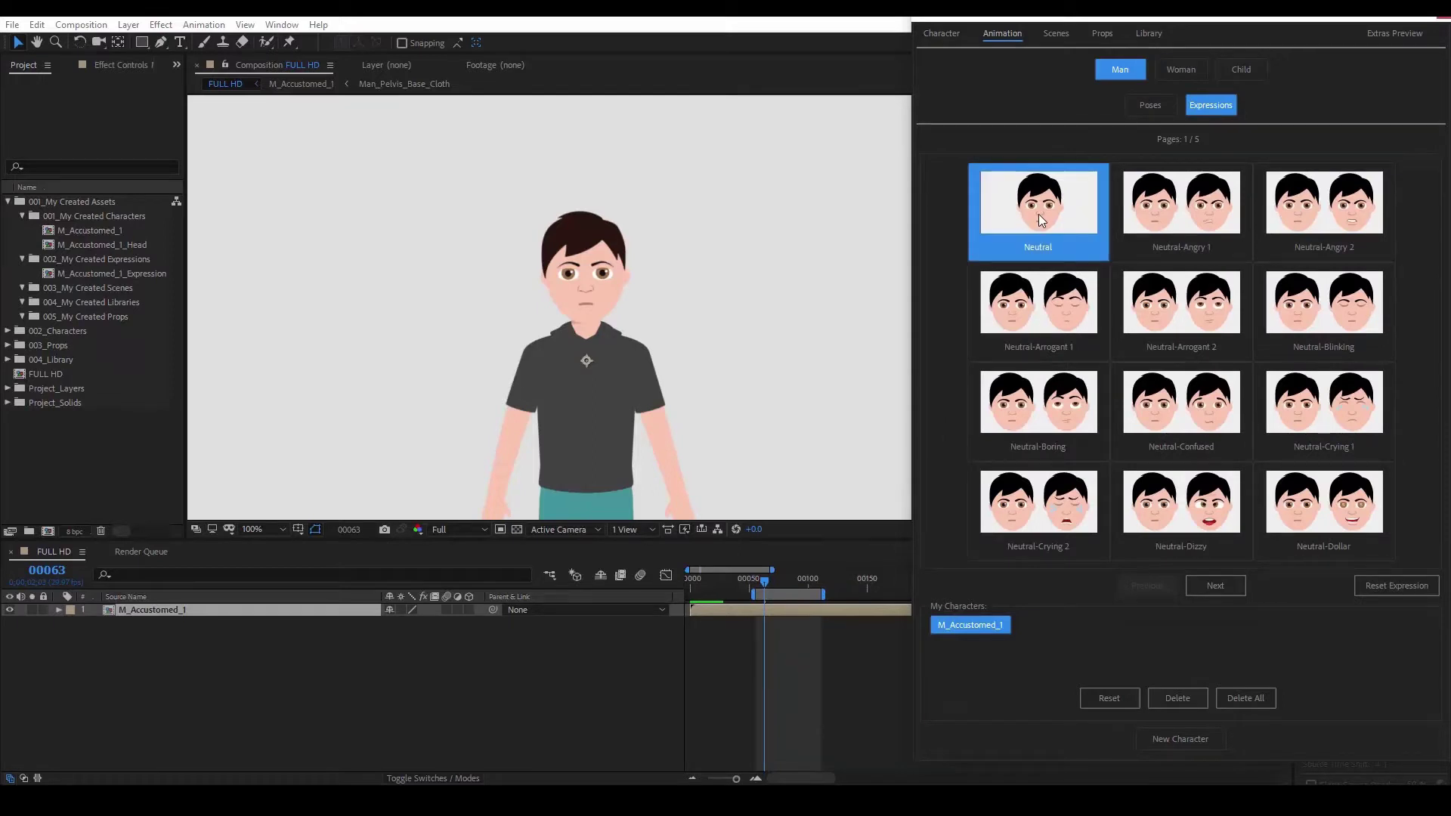
pyautogui.doubleClick(125, 273)
# - Turn on the transparency grid and view the Expressions_Color_Controller eye and eyebrow colour settings
pyautogui.scroll(2, 532, 414)
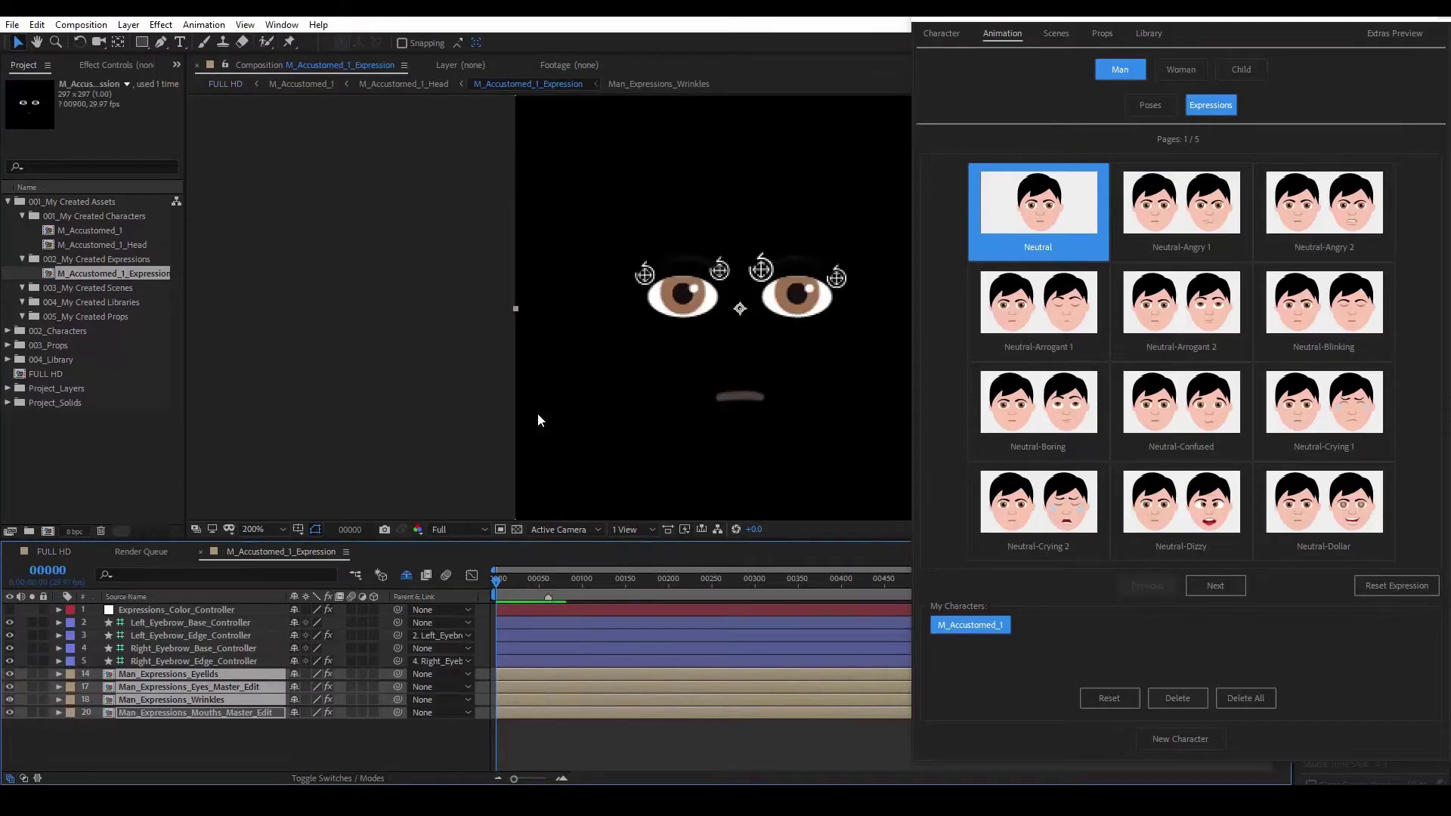
pyautogui.hscroll(3, 492, 415)
pyautogui.click(518, 529)
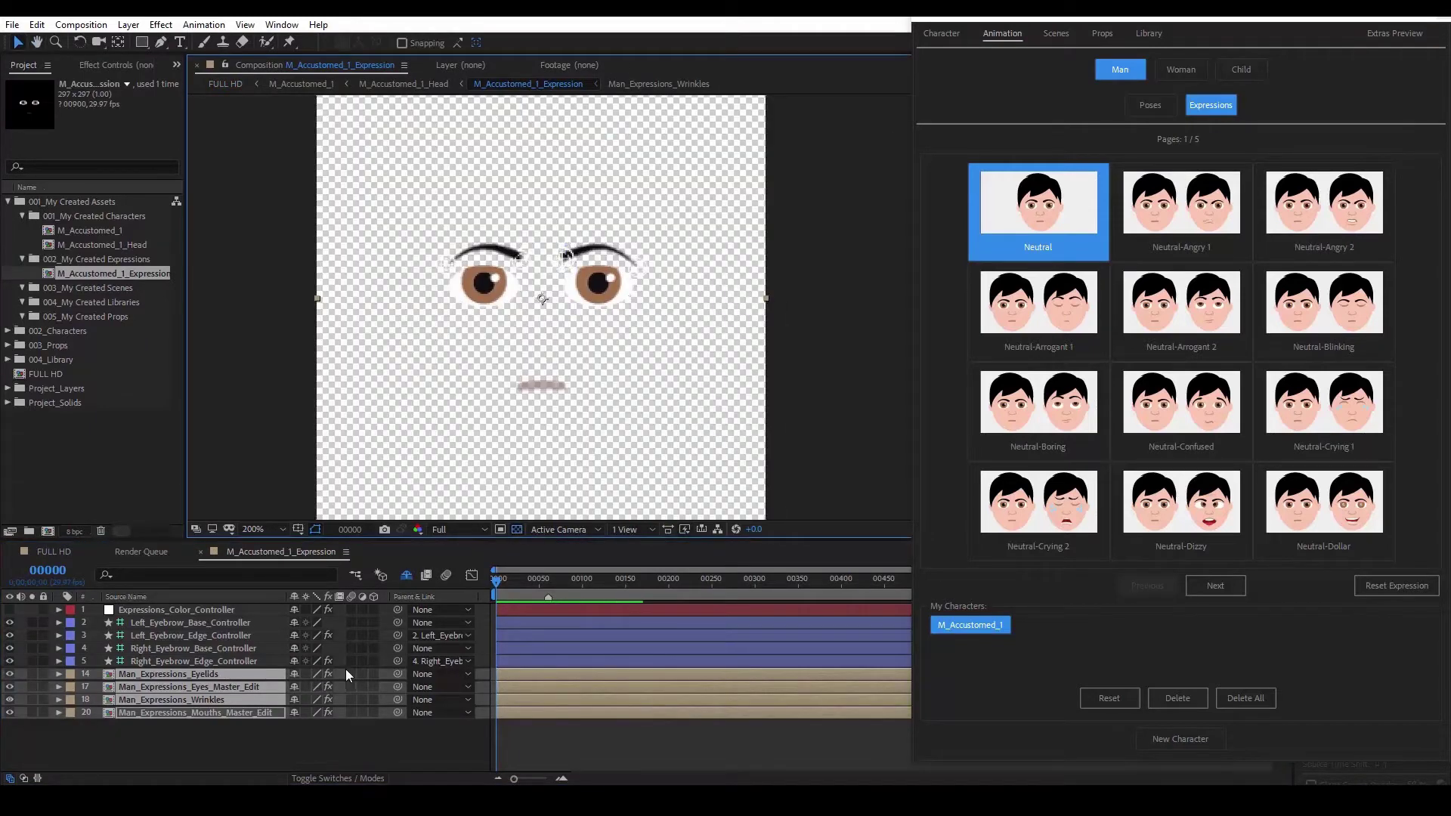
pyautogui.click(184, 610)
pyautogui.click(98, 64)
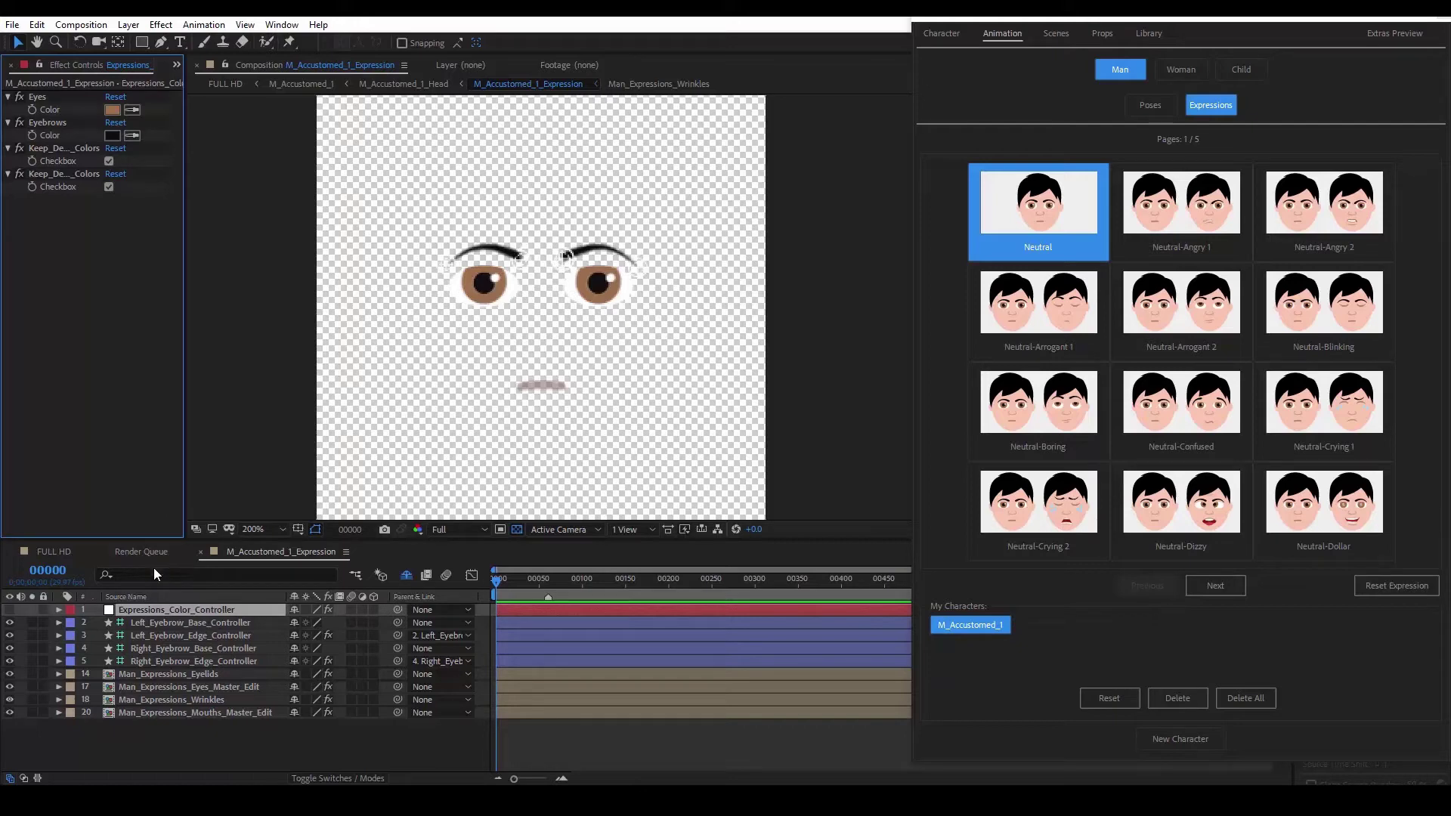
# - Inspect the eyebrow controllers, eyelids, Eyes master, Wrinkles and Mouths layers' effect settings
pyautogui.click(192, 662)
pyautogui.click(201, 625)
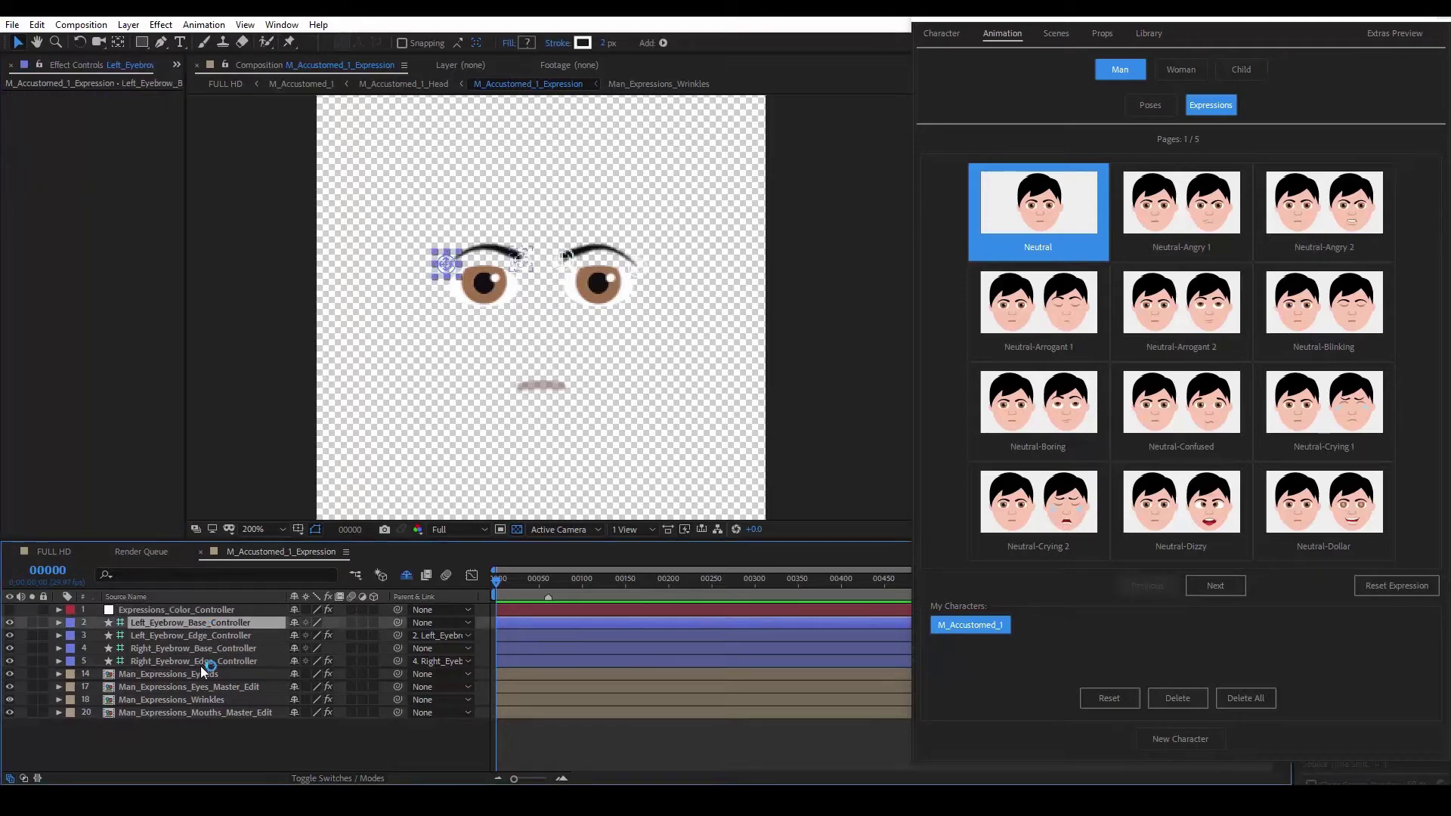
pyautogui.click(196, 678)
pyautogui.click(198, 688)
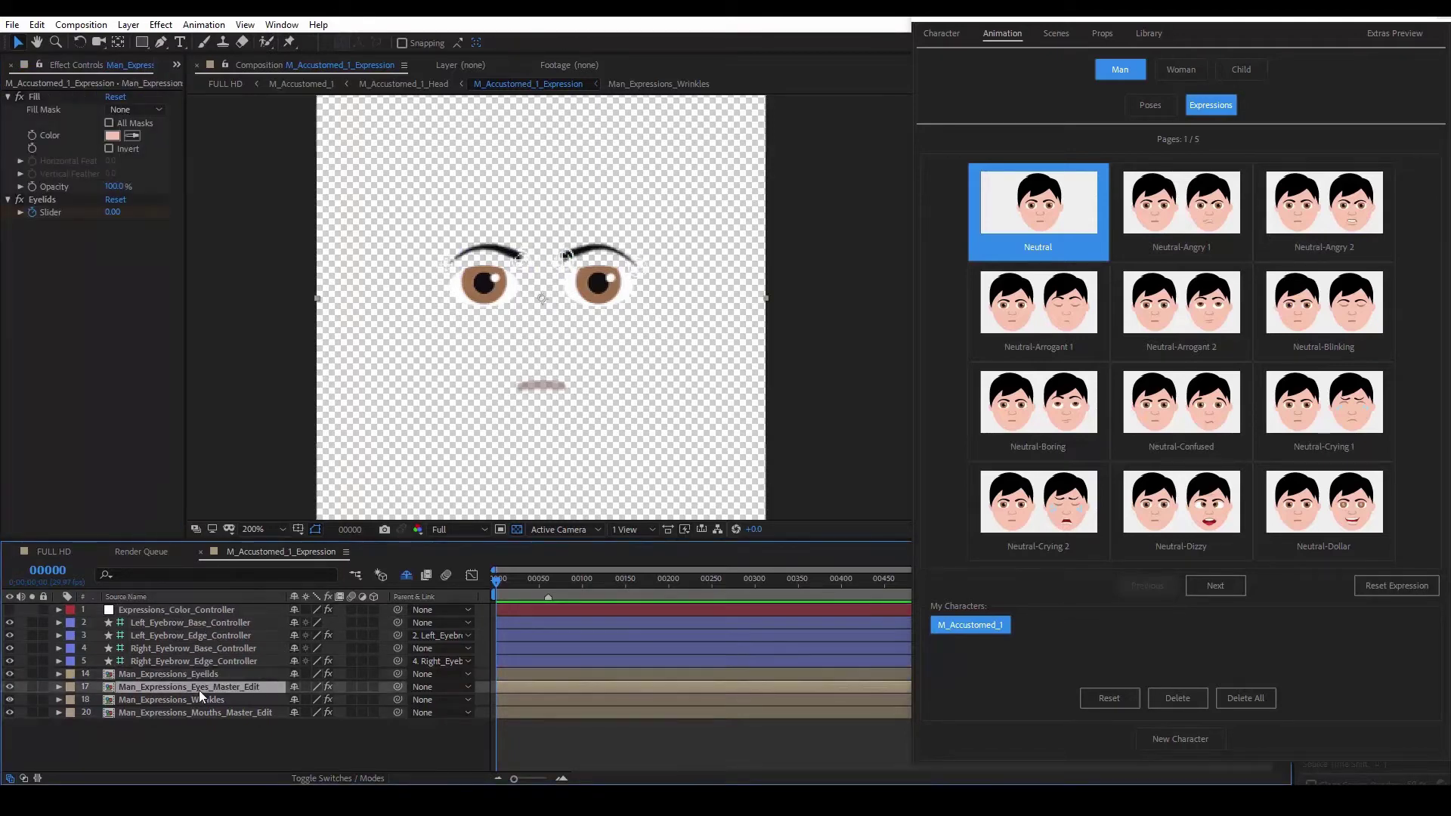
pyautogui.click(201, 703)
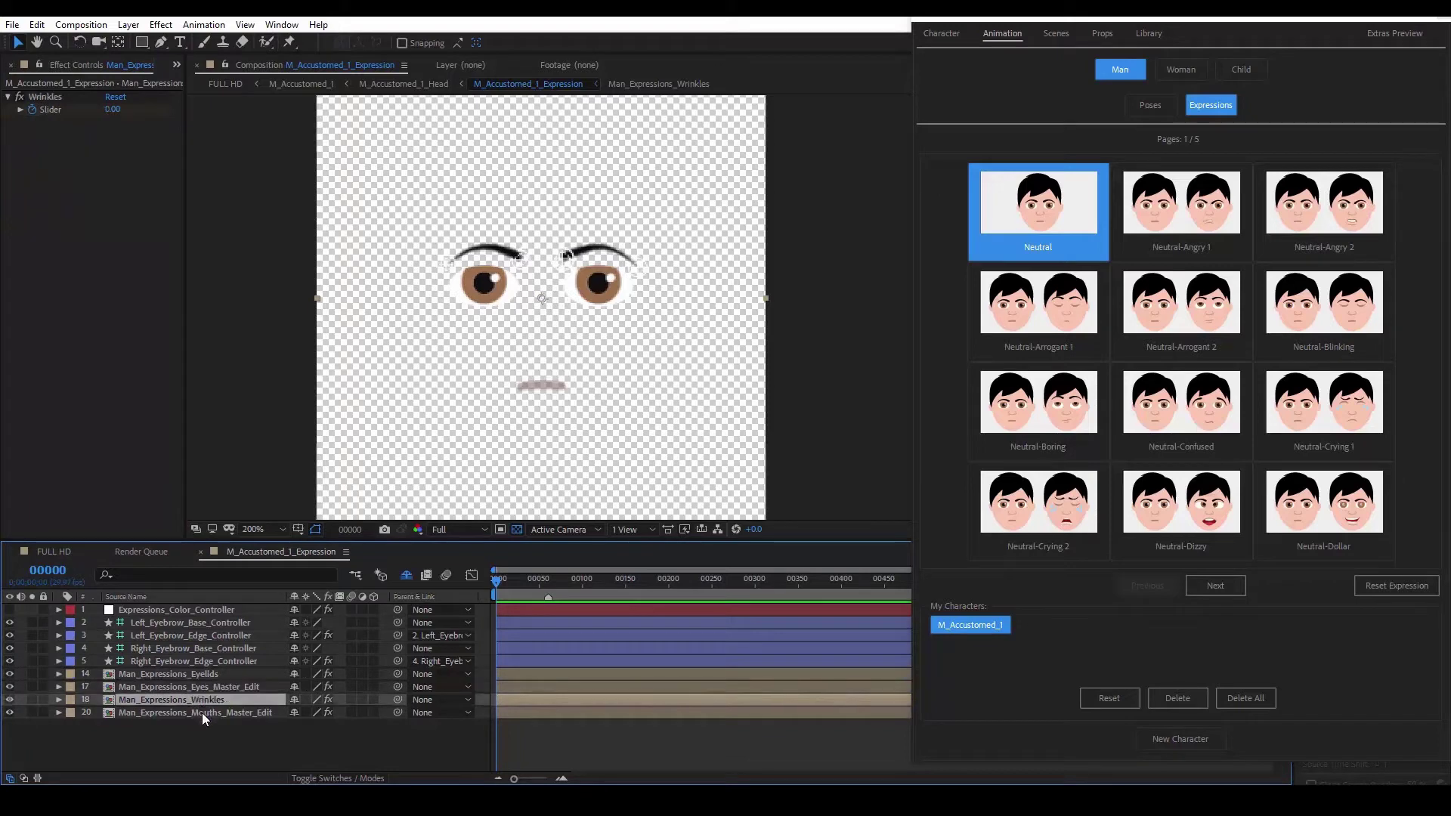
pyautogui.click(200, 714)
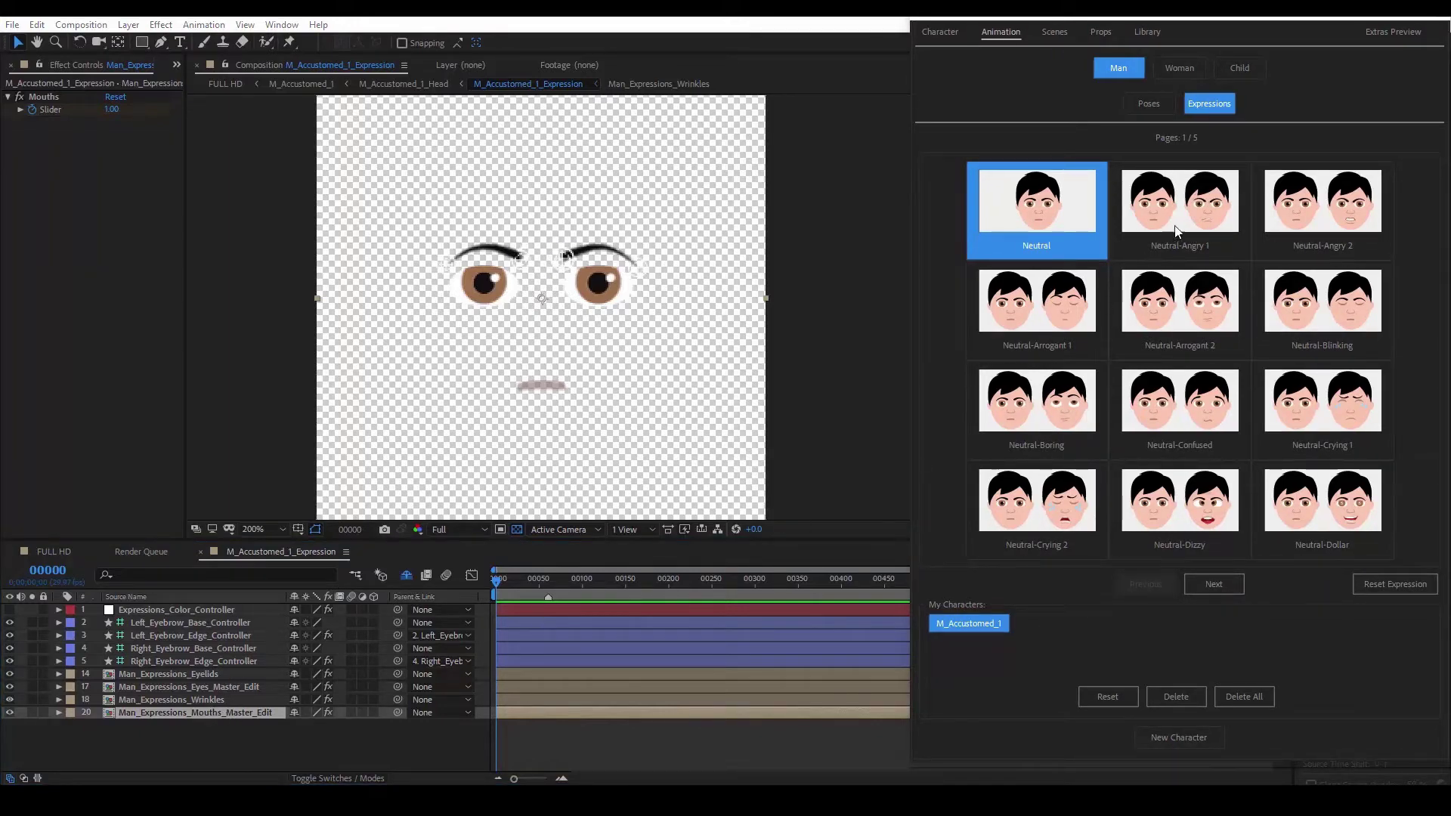
# - Show page 2/8 of the Extras Preview with the nine eye directions (frames 01–09)
pyautogui.click(1393, 35)
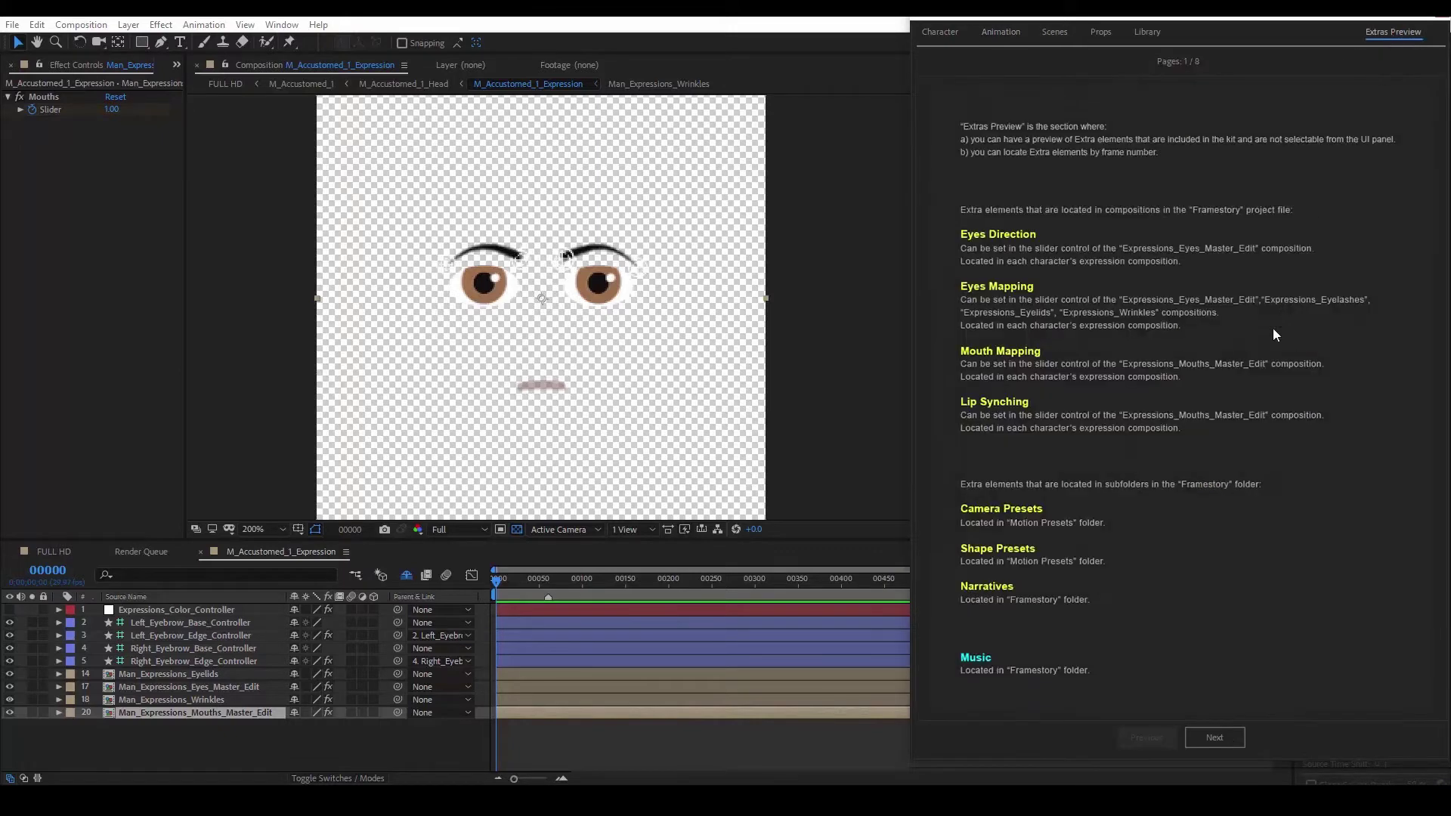
pyautogui.click(1215, 738)
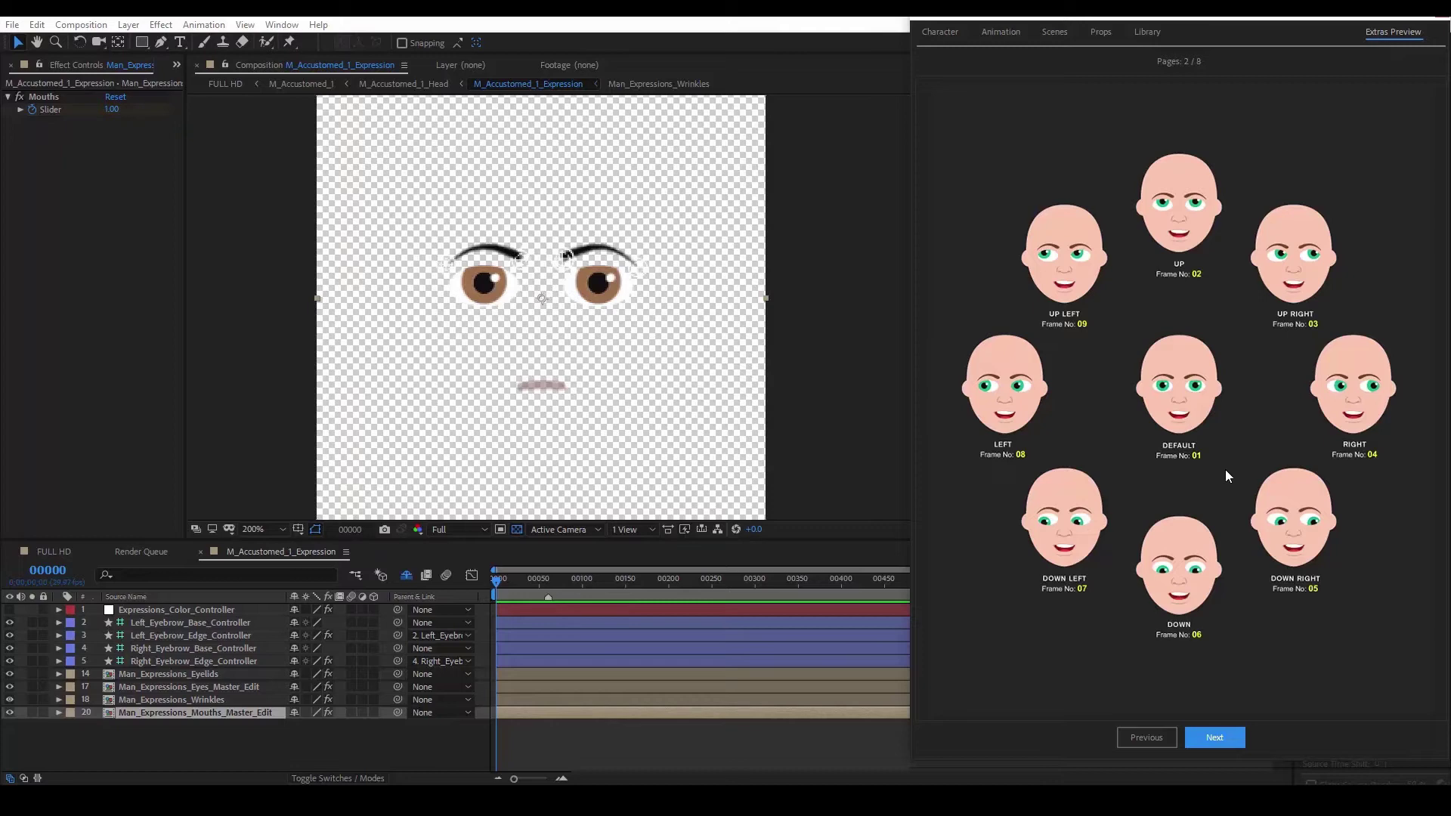
# - Key the Man_Expressions_Eyes_Master_Edit Eyes slider to 4.00 at frame 64, then view FULL HD
pyautogui.click(197, 688)
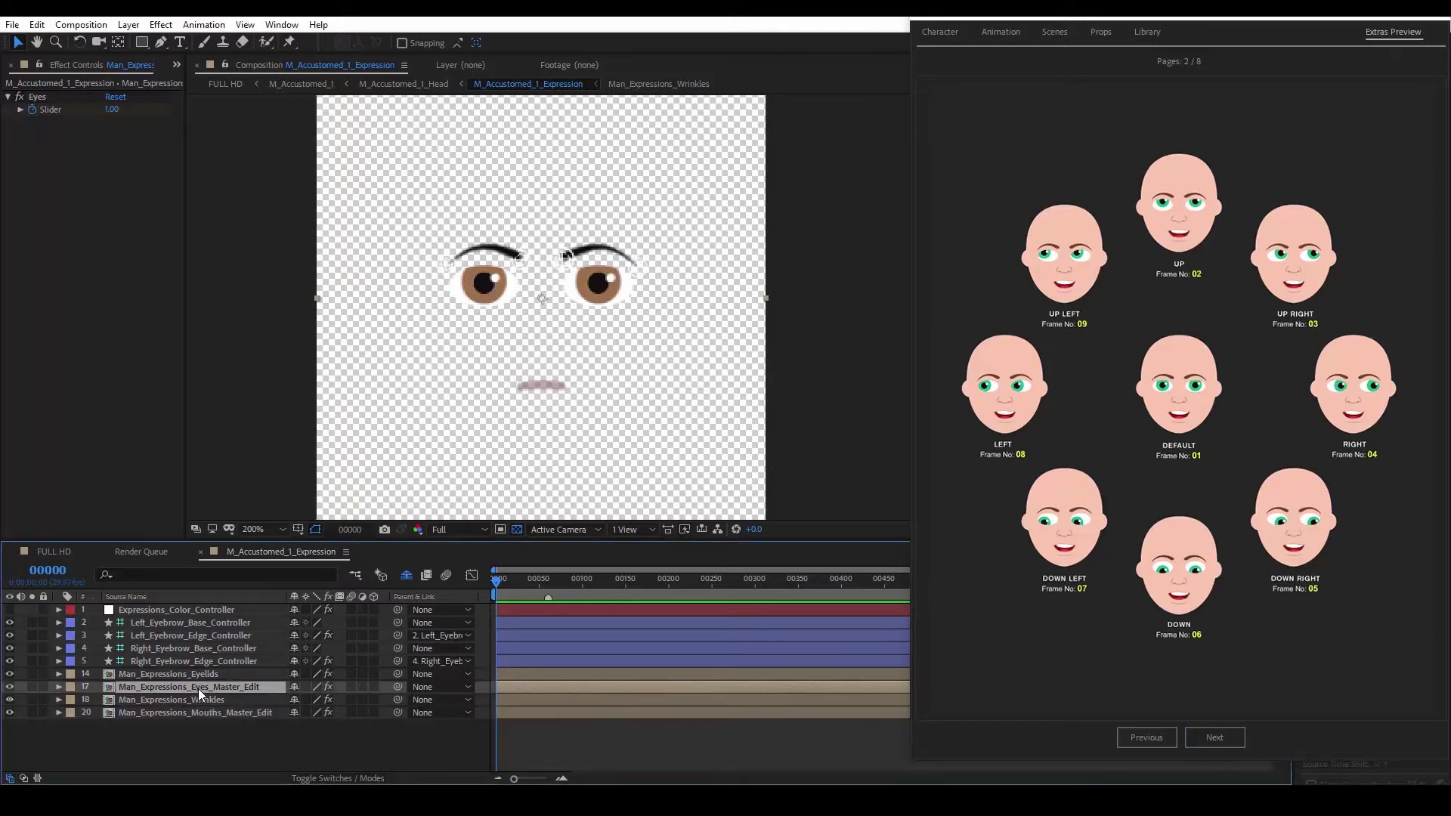
pyautogui.press('u')
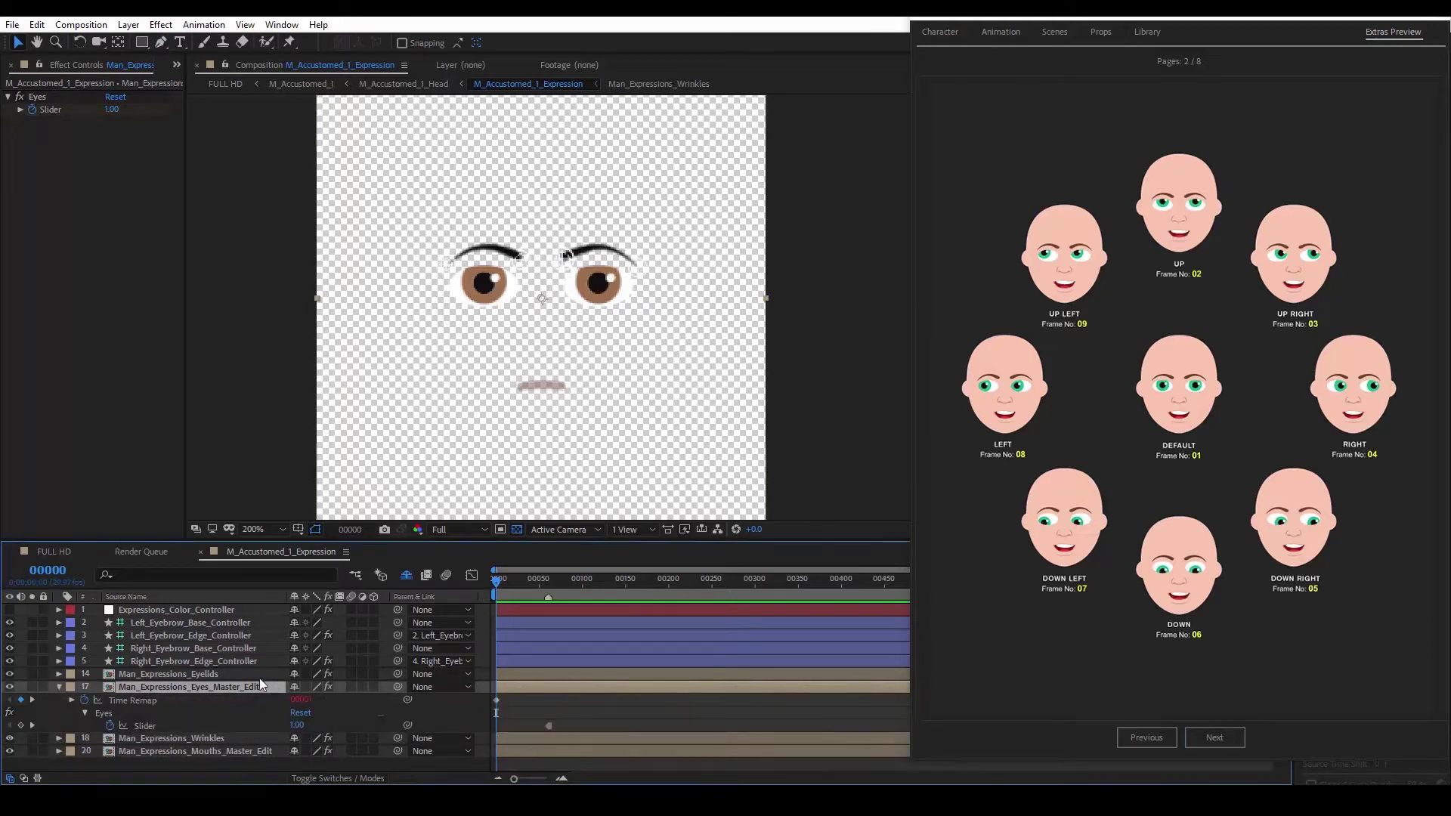
pyautogui.click(43, 96)
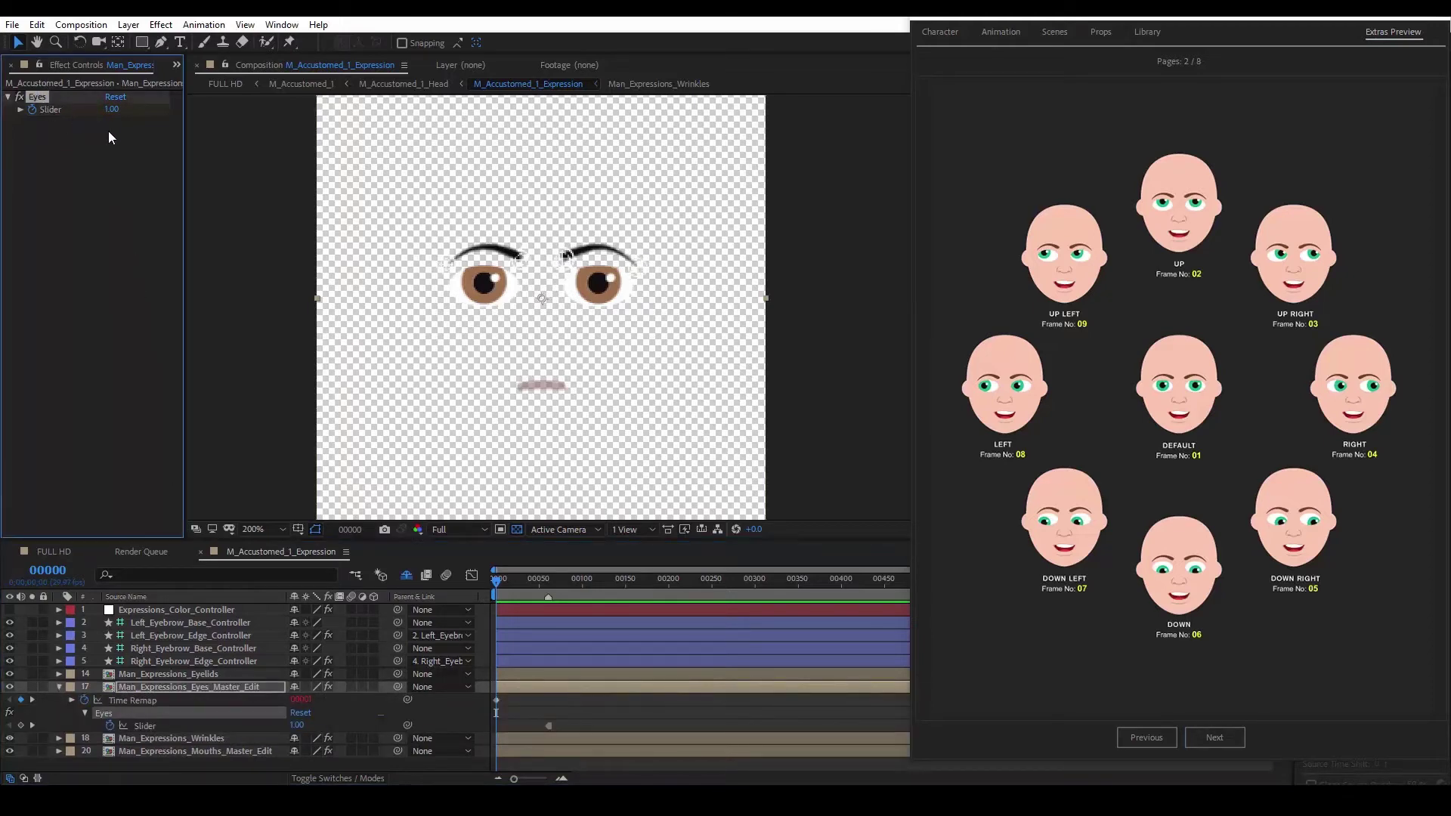
pyautogui.click(548, 586)
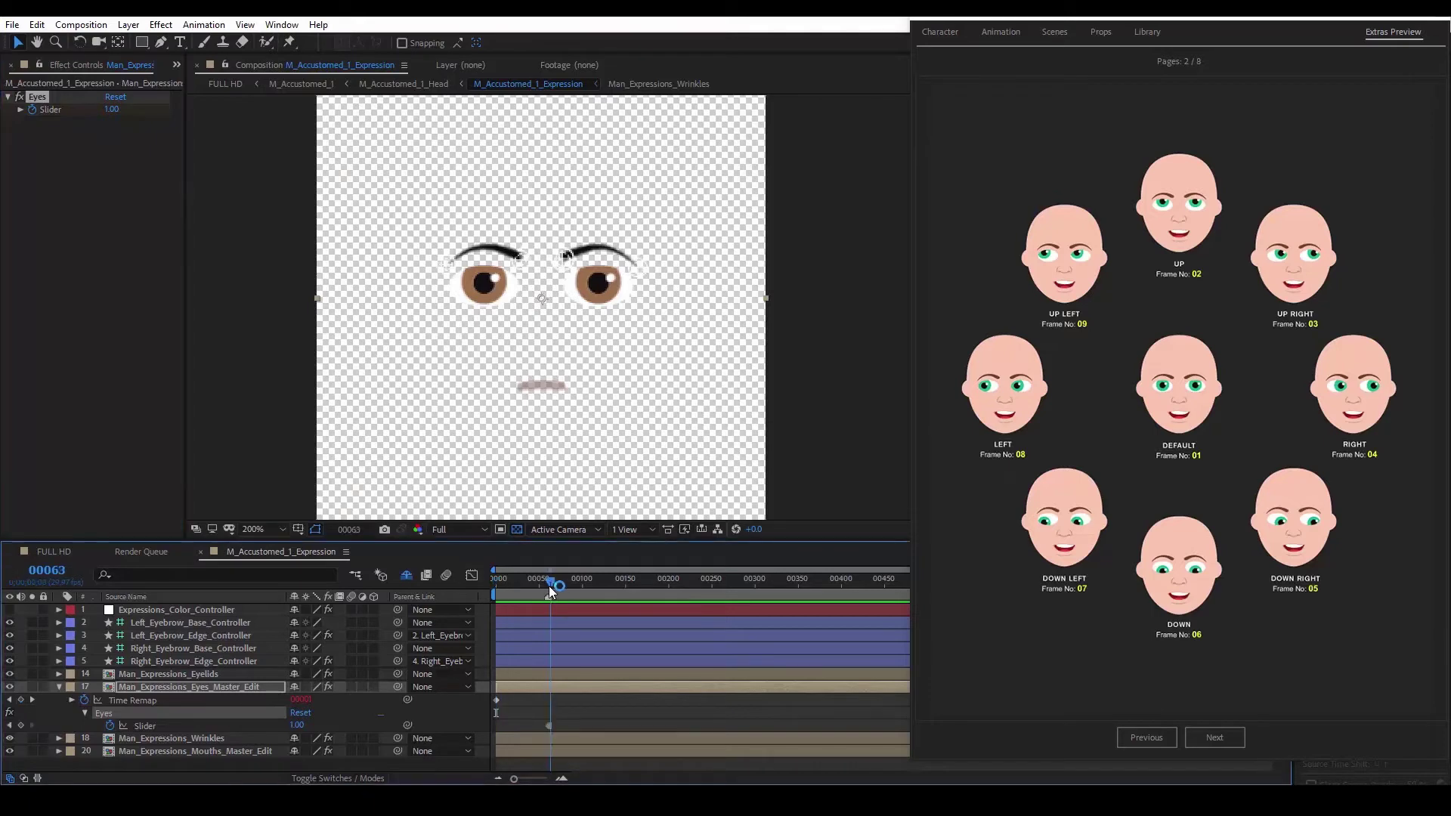
pyautogui.press('pageup')
pyautogui.press('pageup')
pyautogui.click(550, 588)
pyautogui.click(112, 110)
pyautogui.write('4')
pyautogui.press('Return')
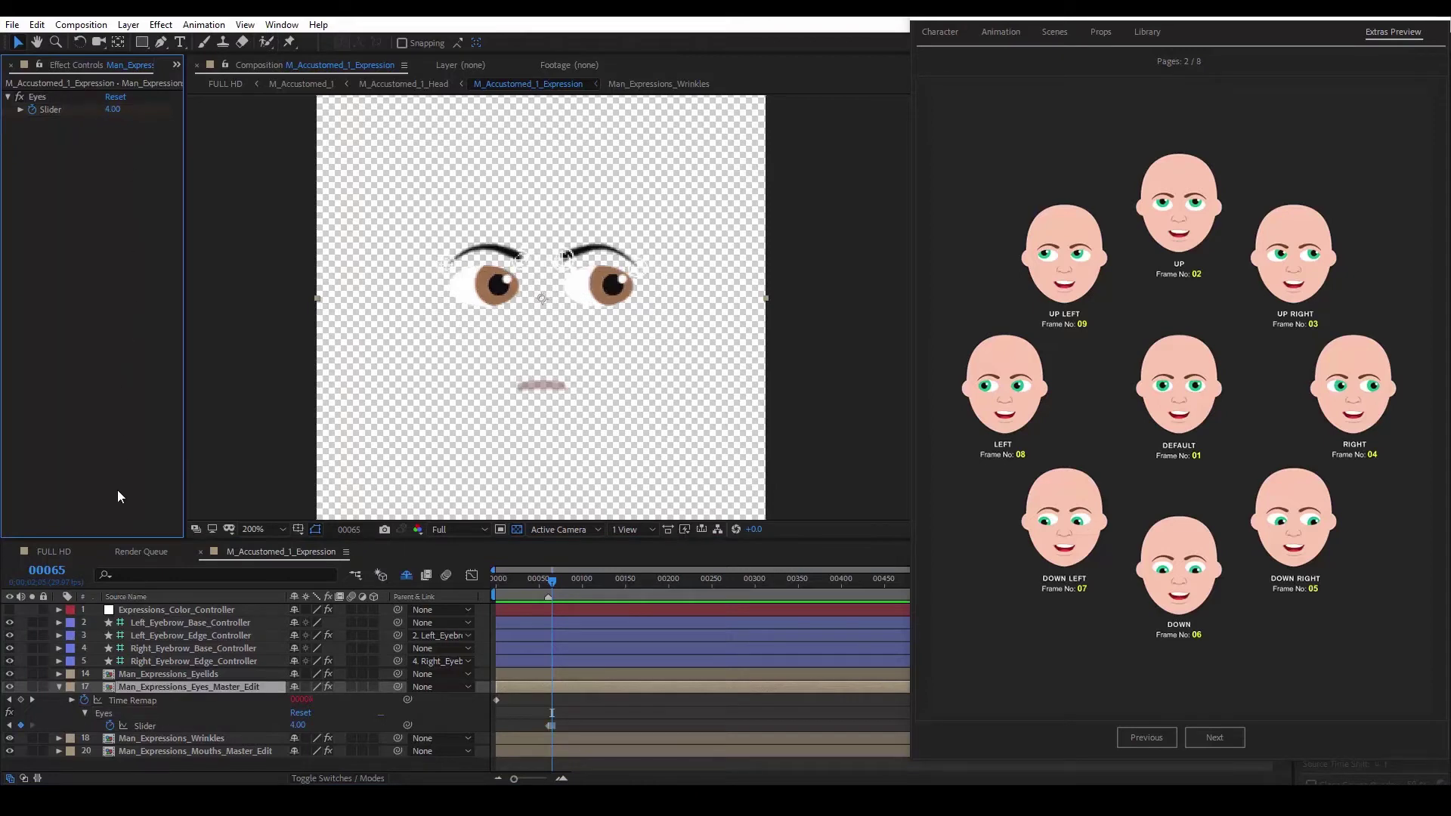
pyautogui.click(60, 551)
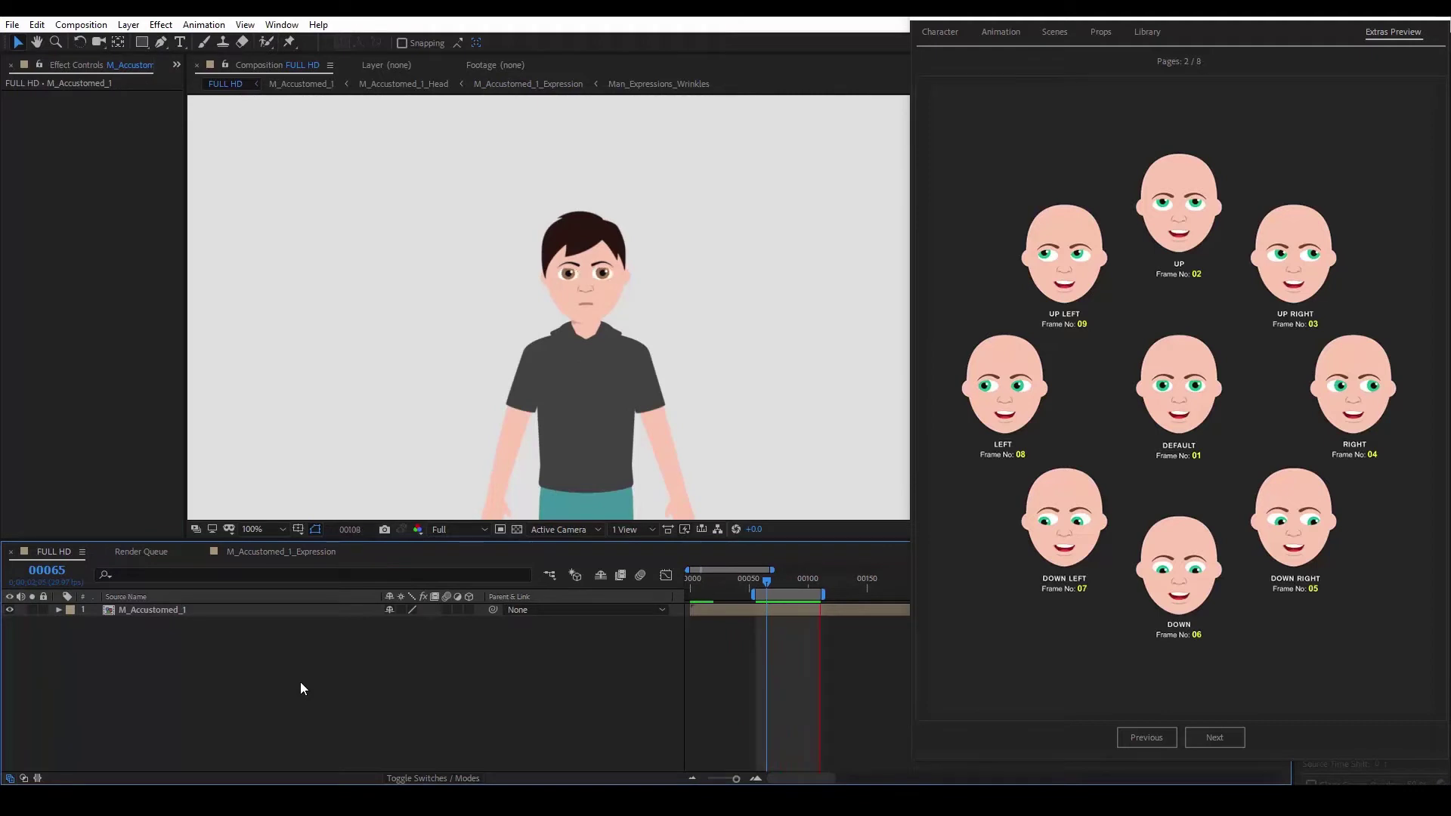
# - Stop at frame 65, return to the expression comp, and step back a few frames
pyautogui.click(766, 584)
pyautogui.click(295, 552)
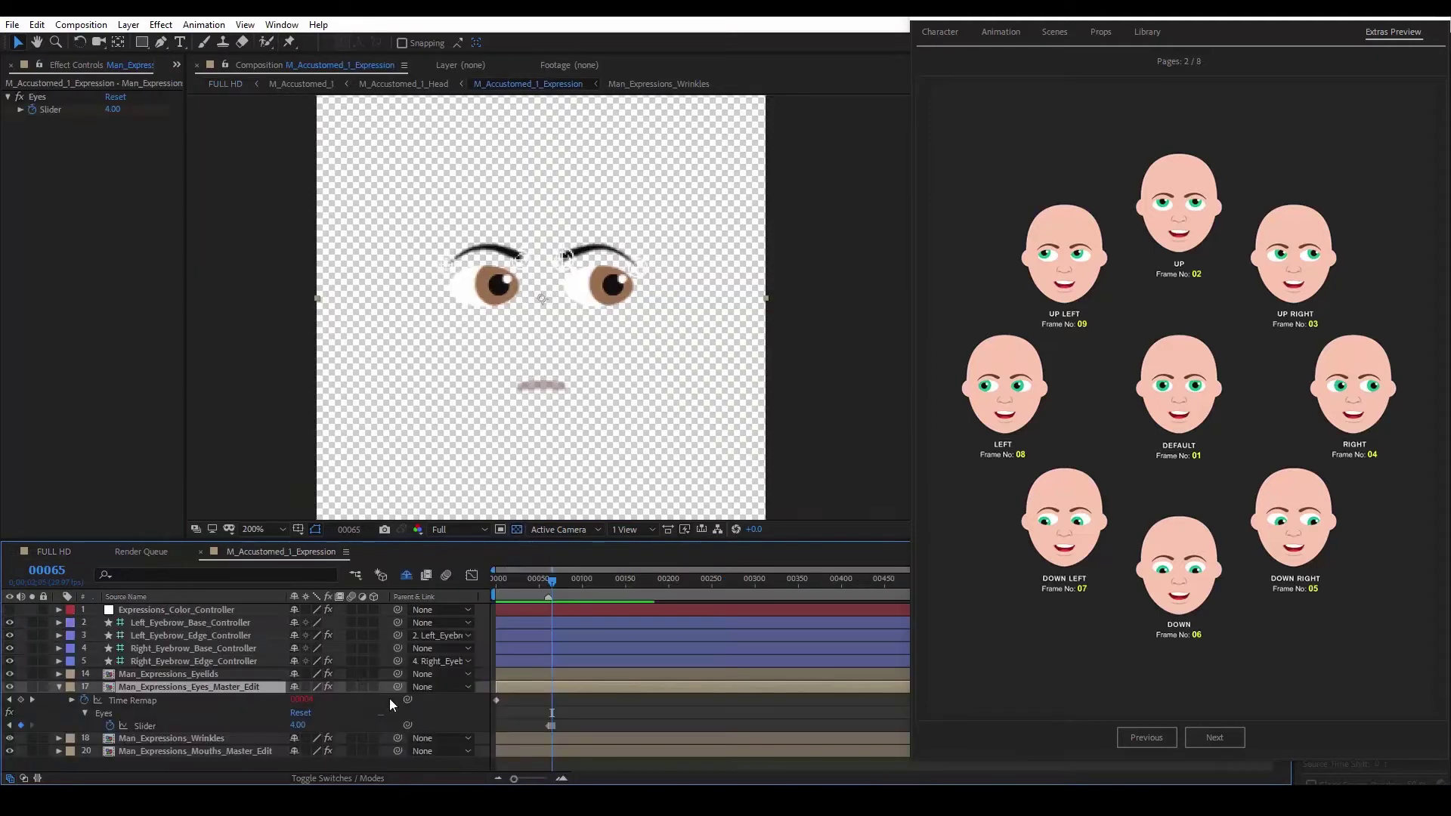
pyautogui.click(606, 715)
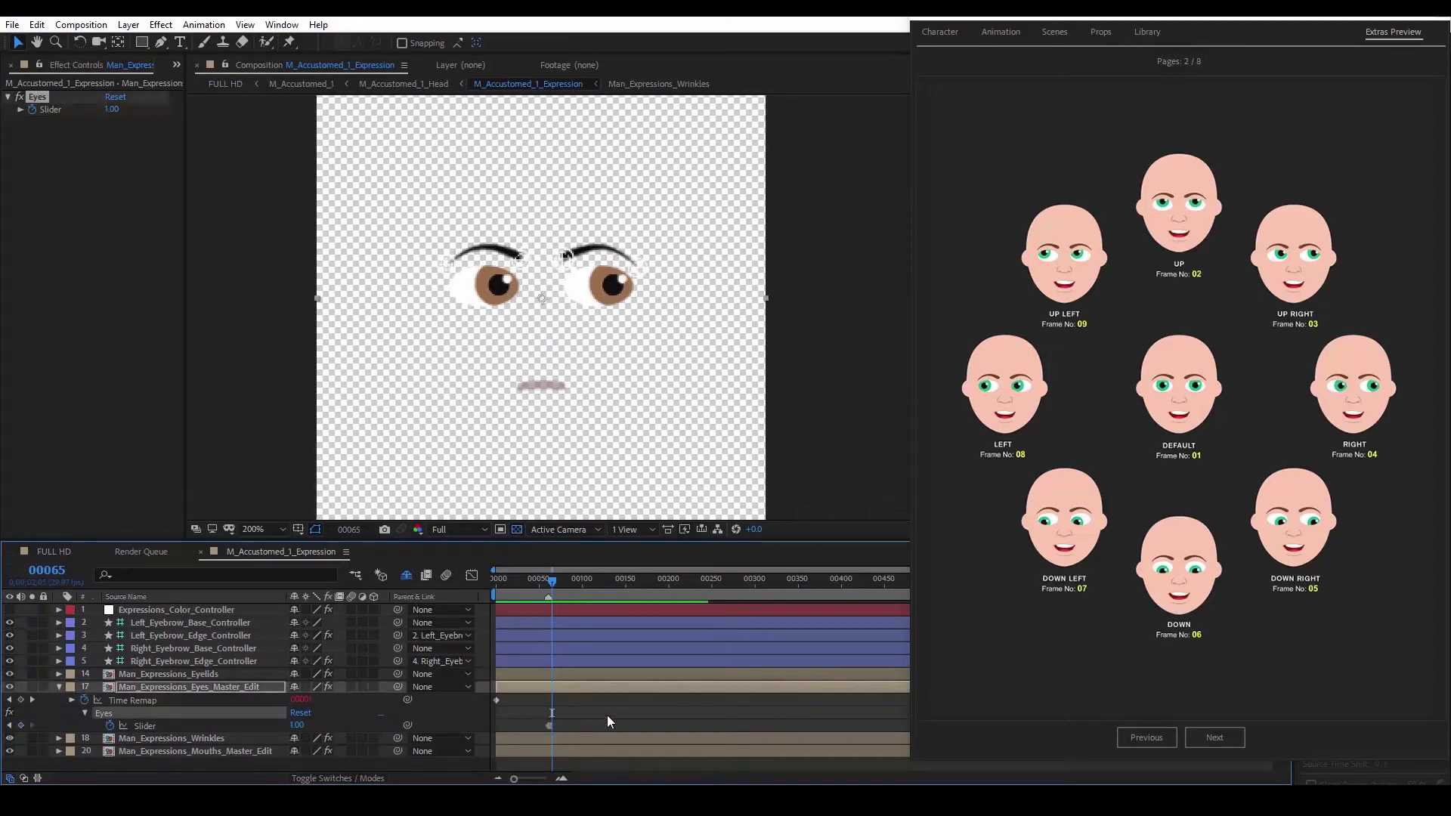
pyautogui.click(434, 769)
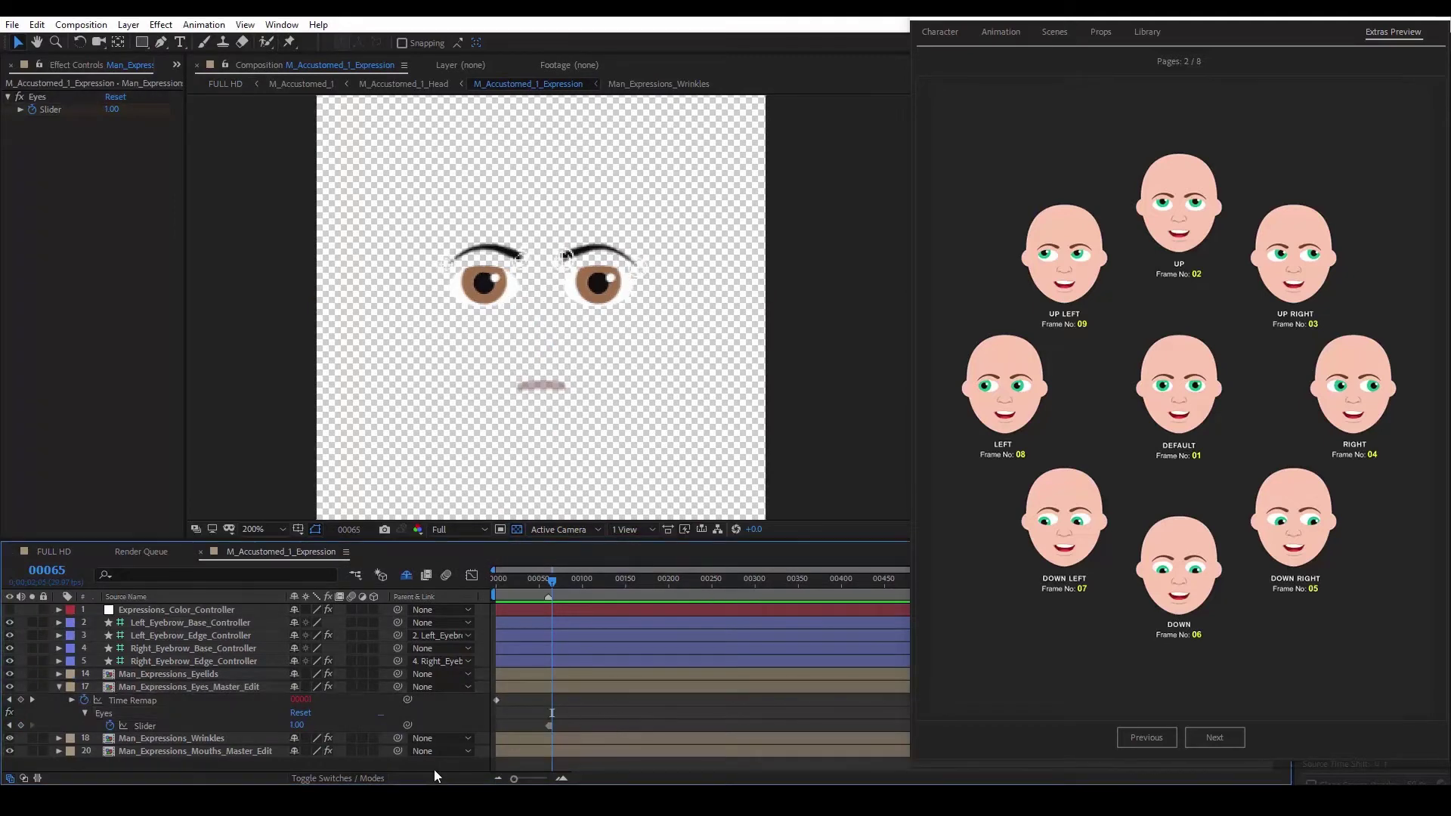
pyautogui.press('pageup')
pyautogui.press('pageup')
pyautogui.press('pageup')
pyautogui.press('pageup')
pyautogui.press('pageup')
# - Keyframe both eyebrow base controllers' position and rotation at rest at frame 60
pyautogui.click(185, 623)
pyautogui.keyDown('ctrl'); pyautogui.click(184, 648); pyautogui.keyUp('ctrl')
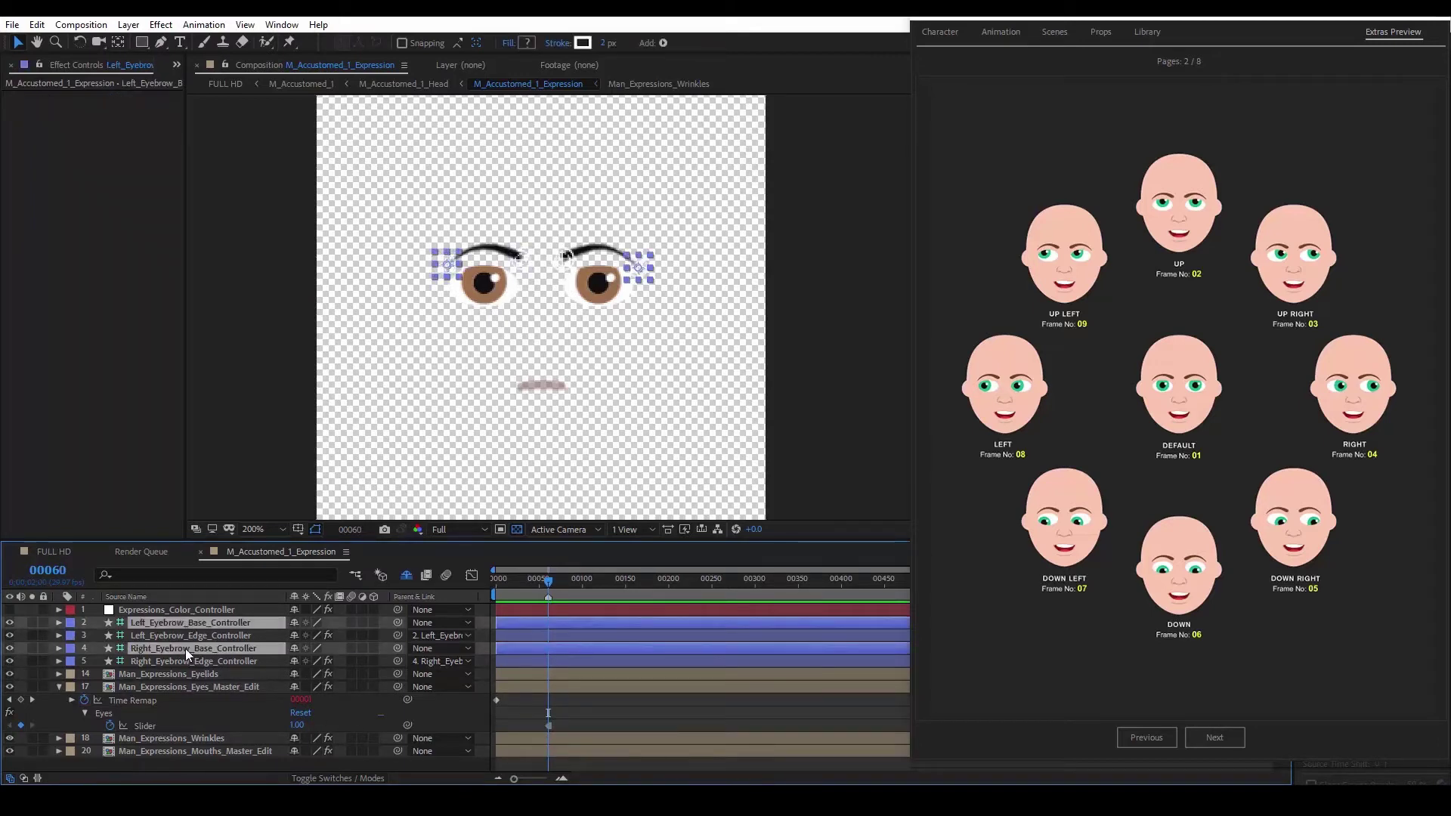
pyautogui.press('p')
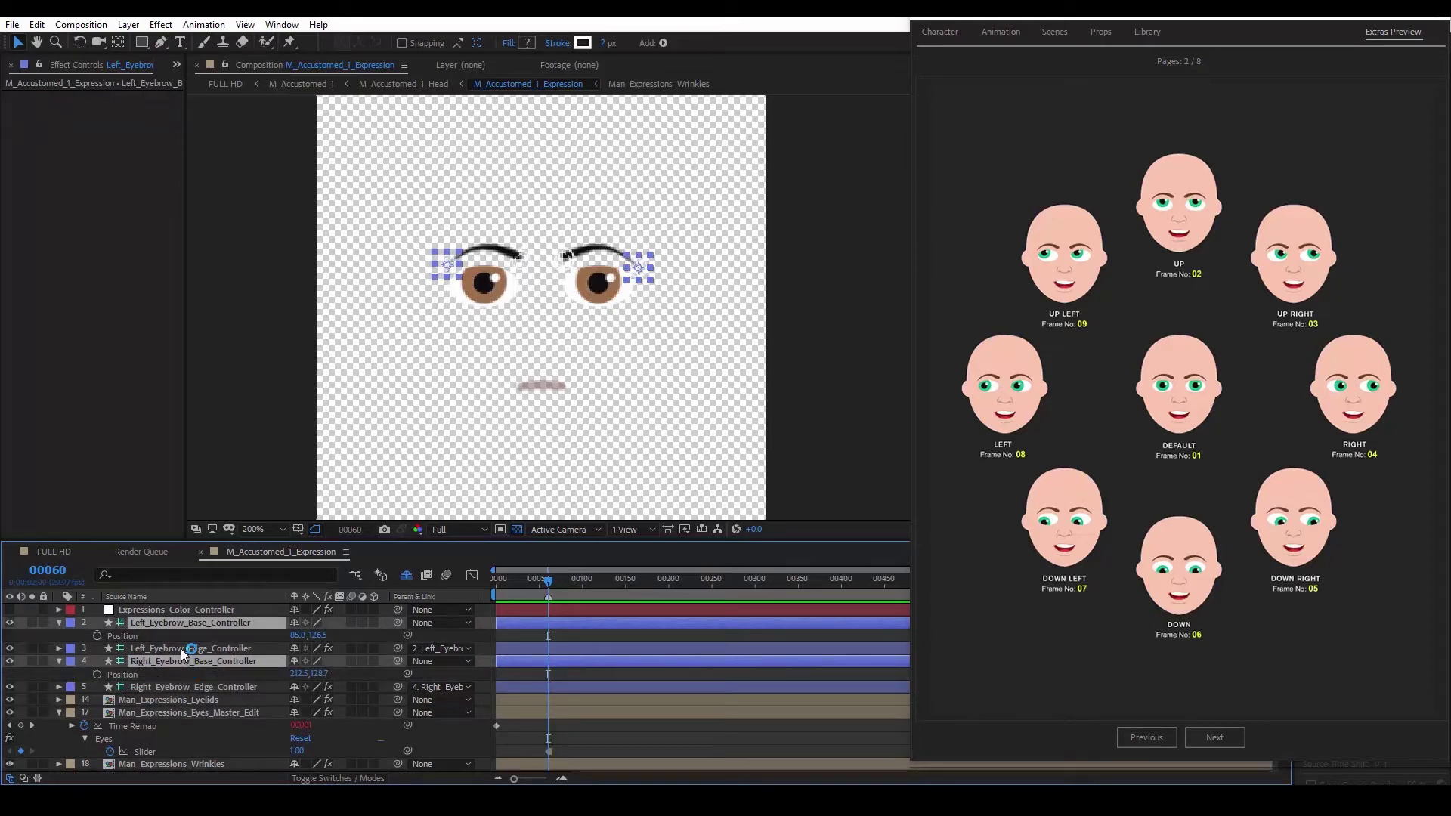
pyautogui.hotkey('shift', 'r')
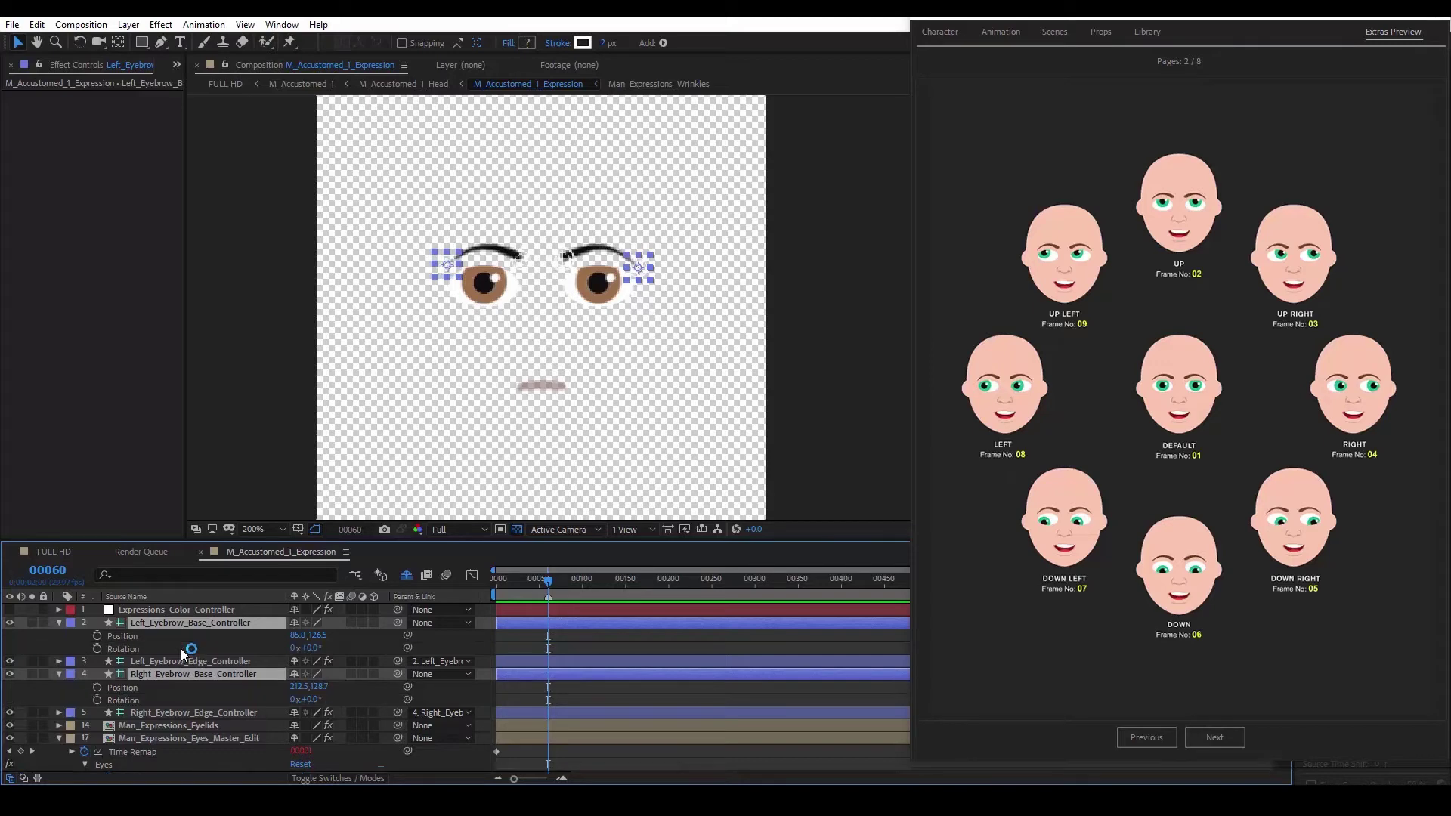
pyautogui.click(97, 637)
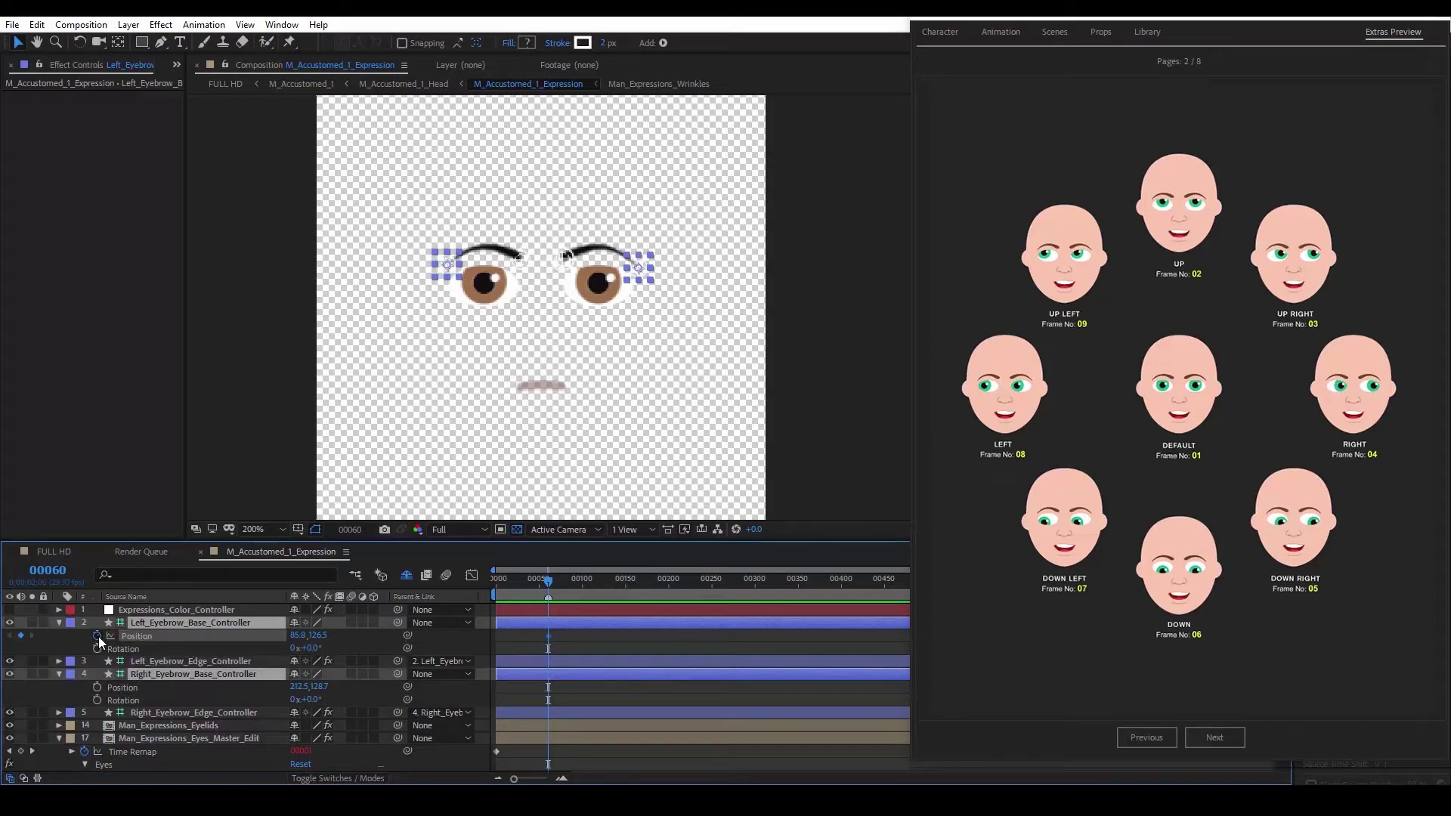
pyautogui.click(97, 687)
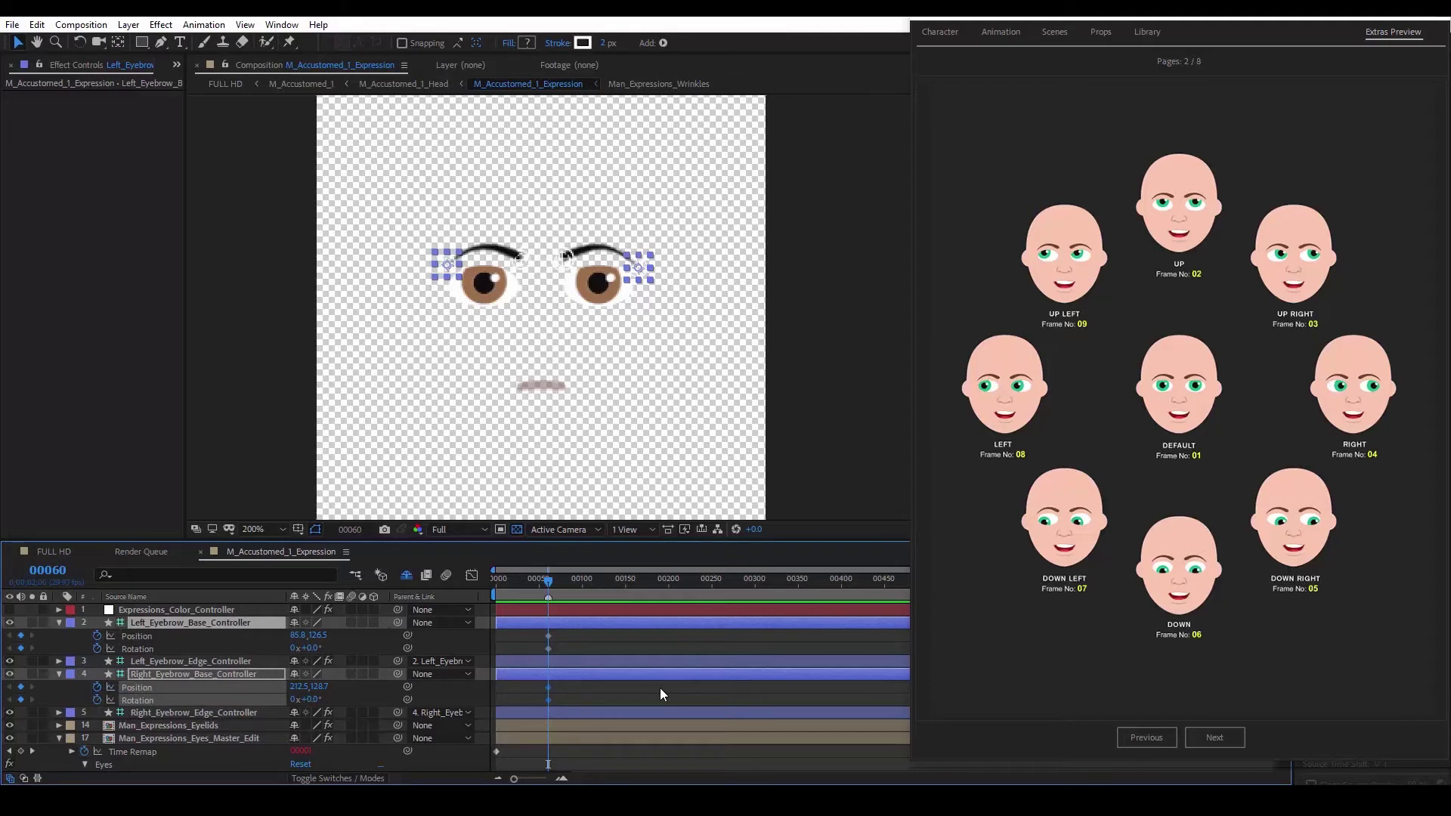
# - At frame 65, raise both eyebrows 5 px and rotate them -5° and +5°
pyautogui.press('pagedown')
pyautogui.press('pagedown')
pyautogui.press('pagedown')
pyautogui.press('pagedown')
pyautogui.press('pagedown')
pyautogui.press('Up')
pyautogui.press('Up')
pyautogui.press('Up')
pyautogui.press('Up')
pyautogui.press('Up')
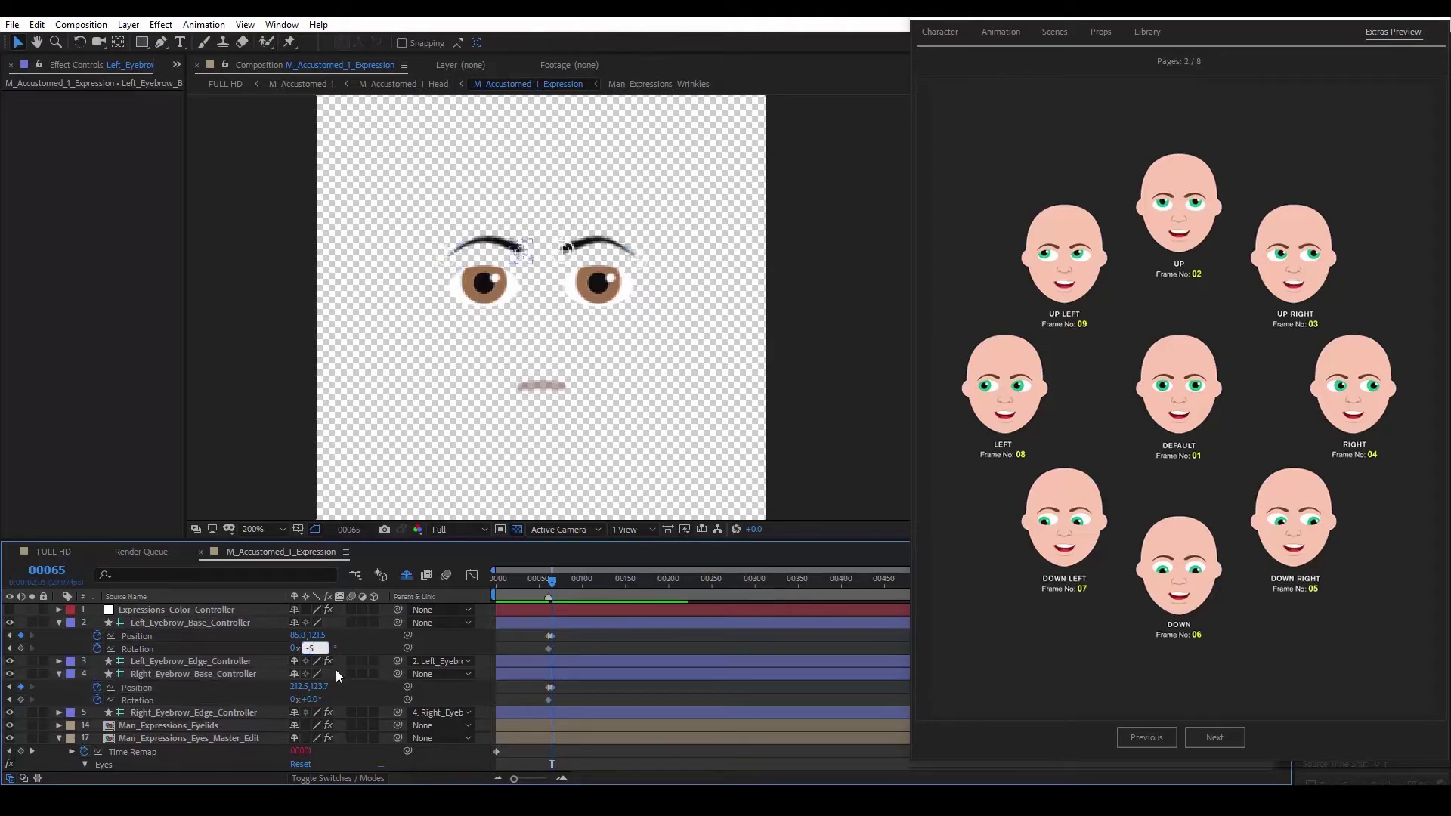
pyautogui.click(310, 699)
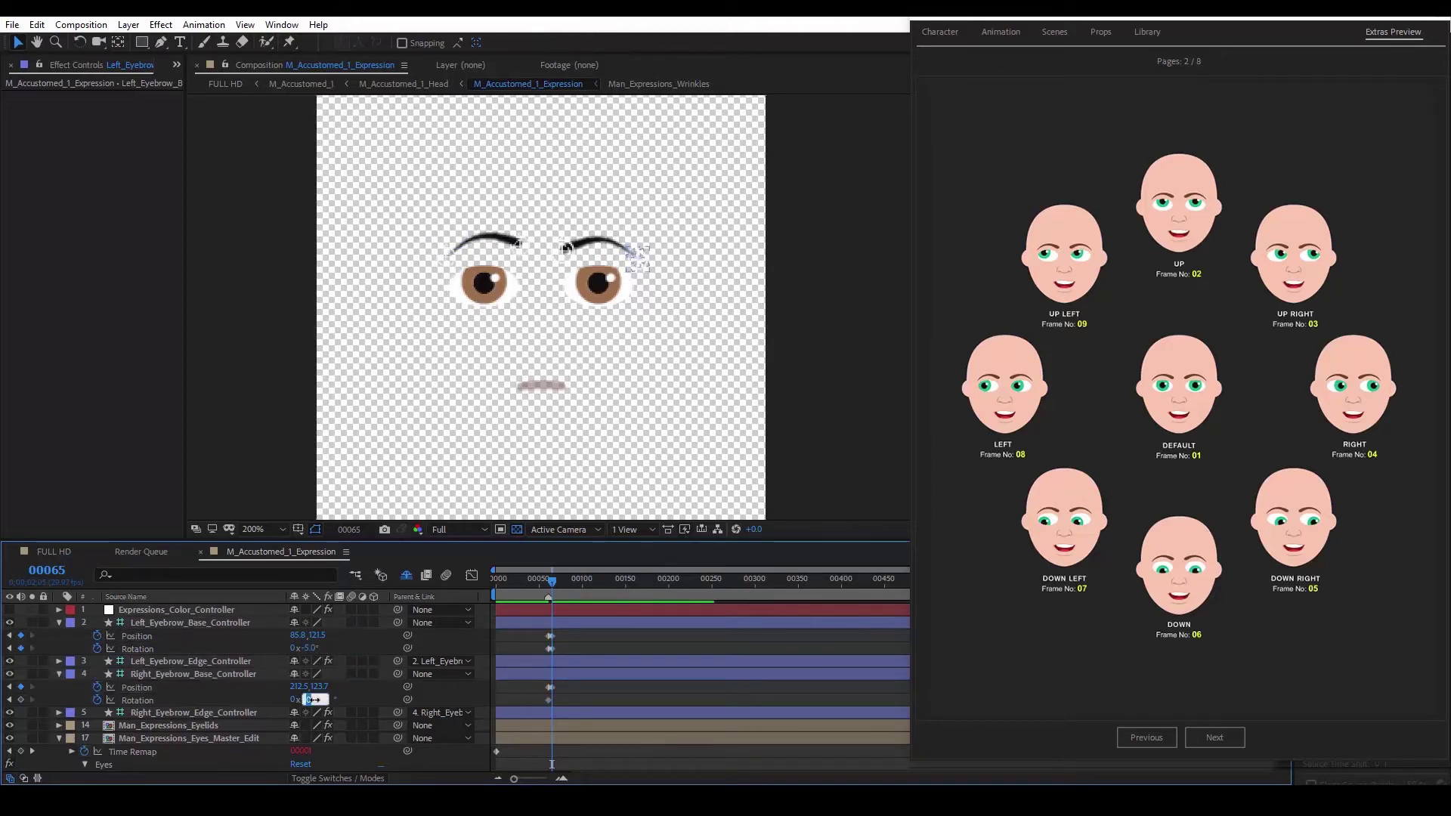
pyautogui.write('5')
pyautogui.press('Return')
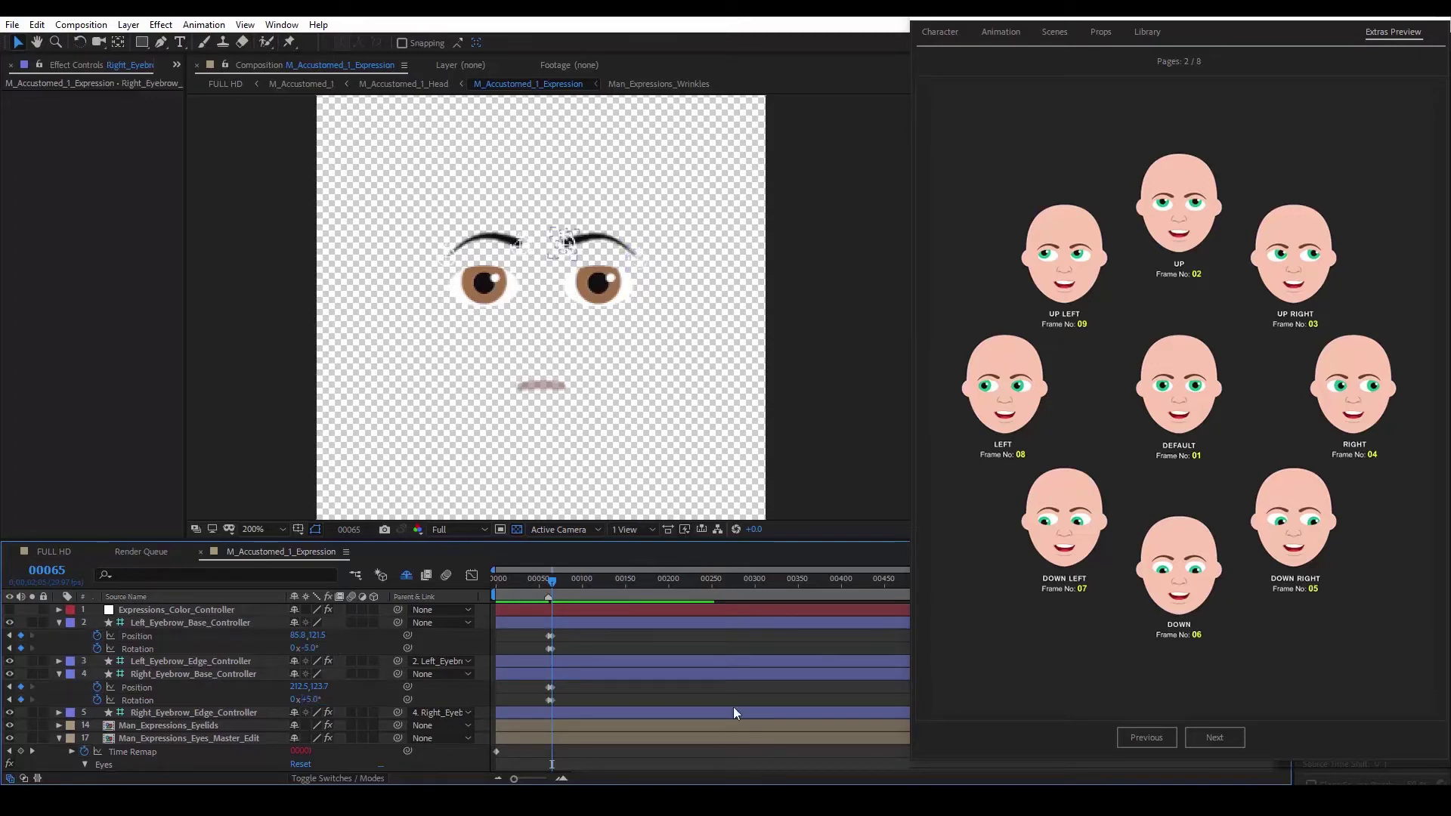
# - Page the Extras Preview to 4/8 to show the mouth shape references
pyautogui.click(1214, 739)
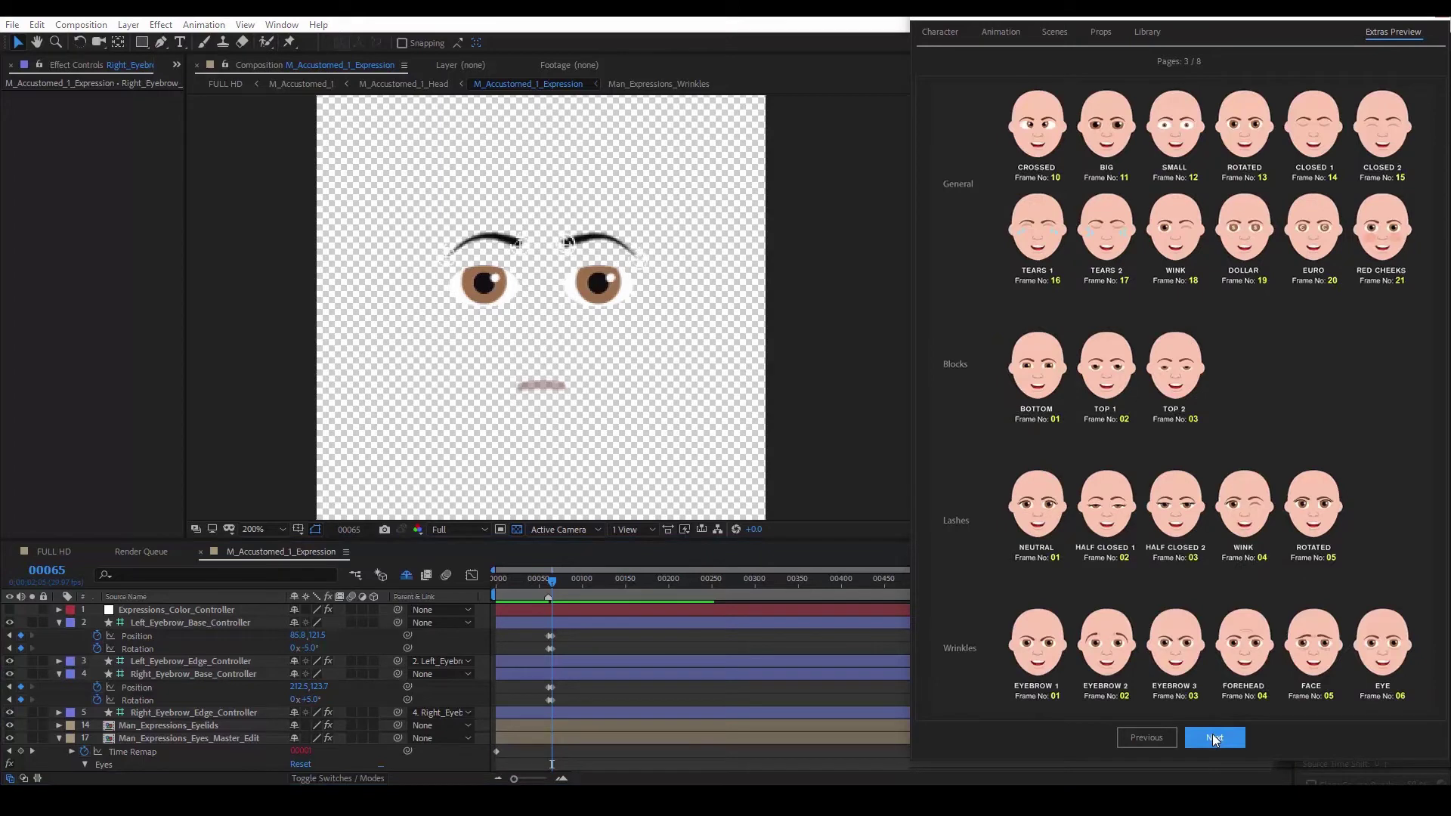
pyautogui.click(1215, 739)
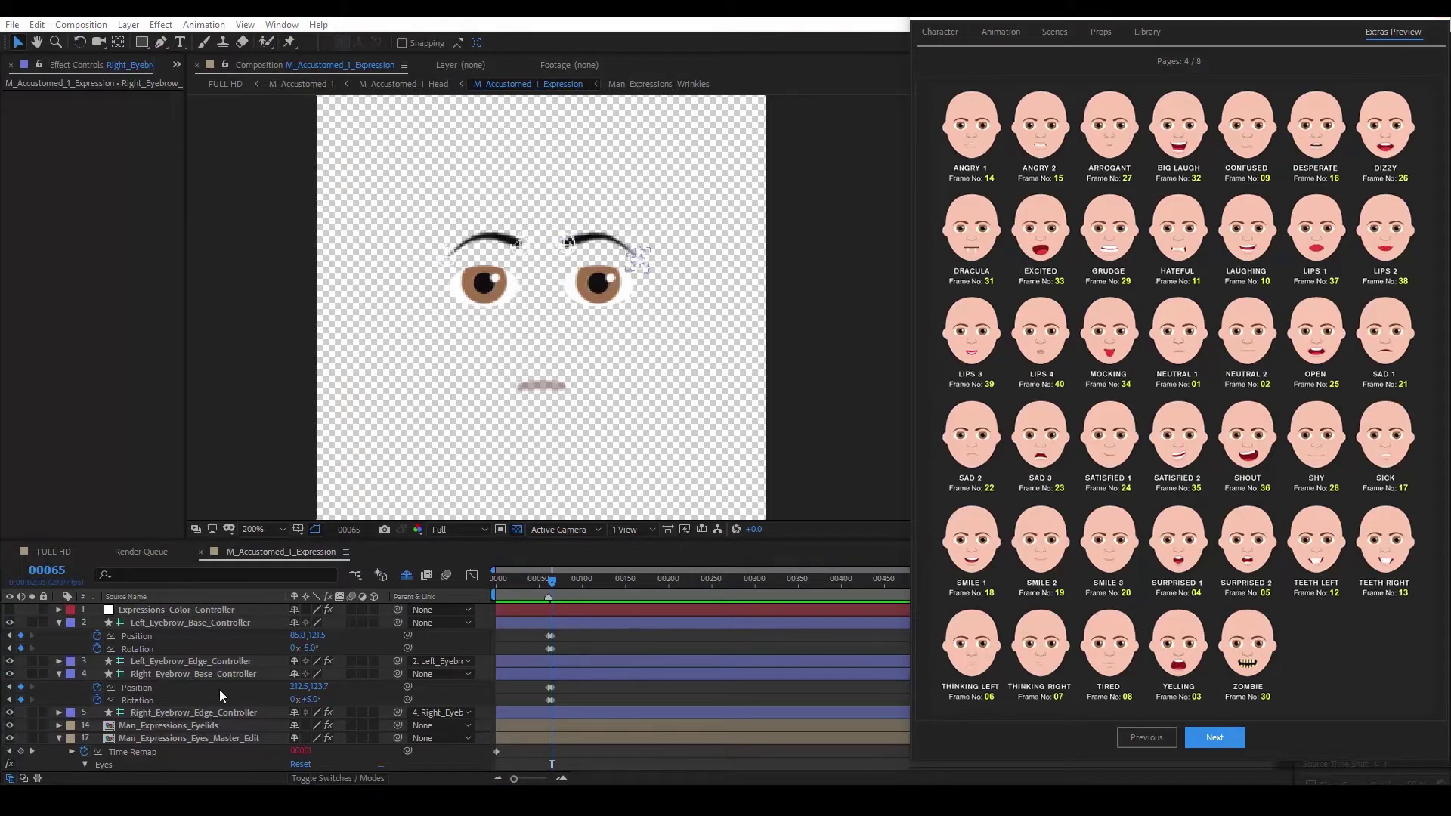
pyautogui.scroll(-3, 220, 689)
# - Set the Mouths_Master_Edit Mouths slider to 10 (Laughing) at frame 65, then view FULL HD
pyautogui.click(235, 765)
pyautogui.press('u')
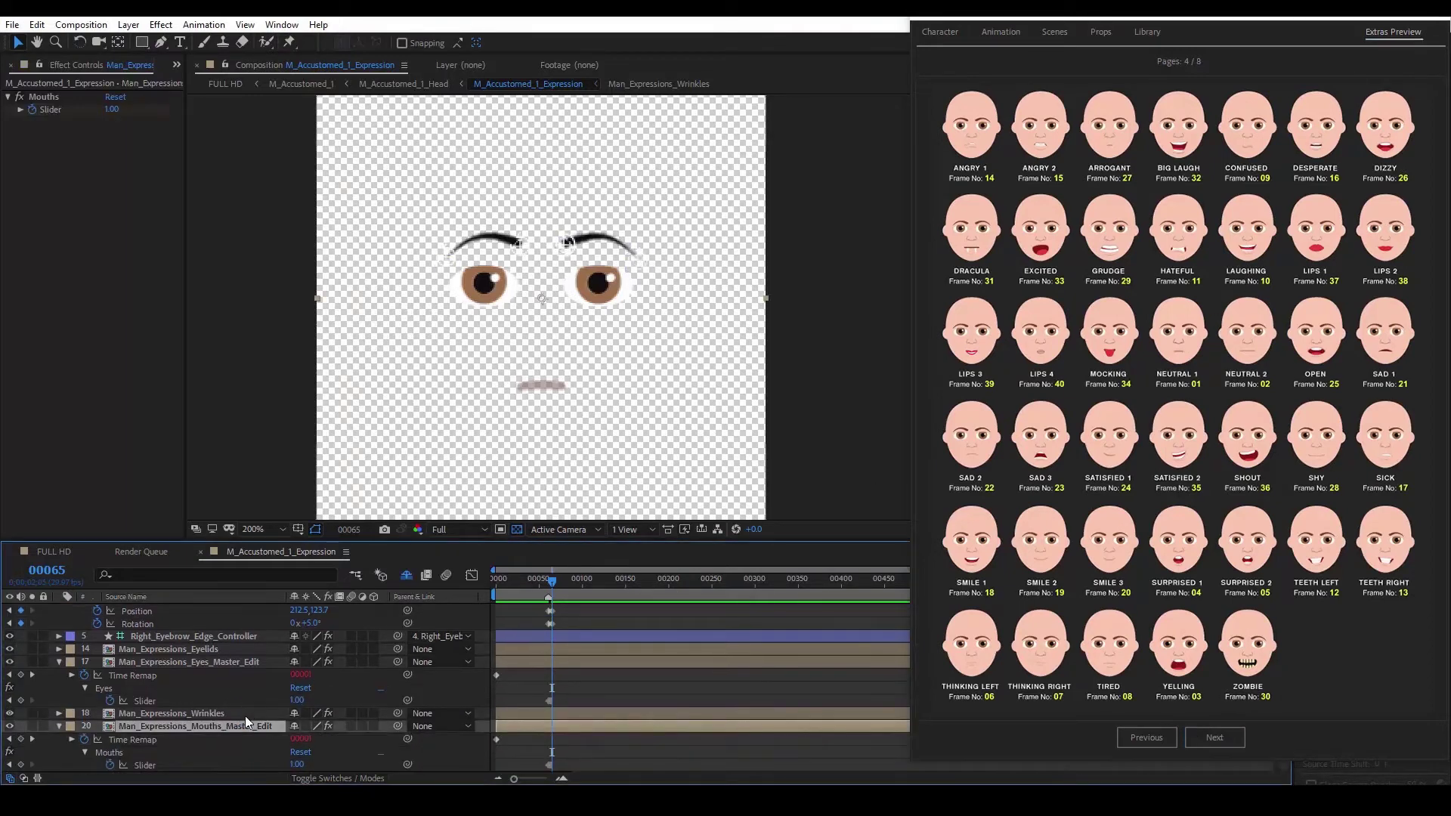
pyautogui.click(299, 765)
pyautogui.write('10')
pyautogui.press('Return')
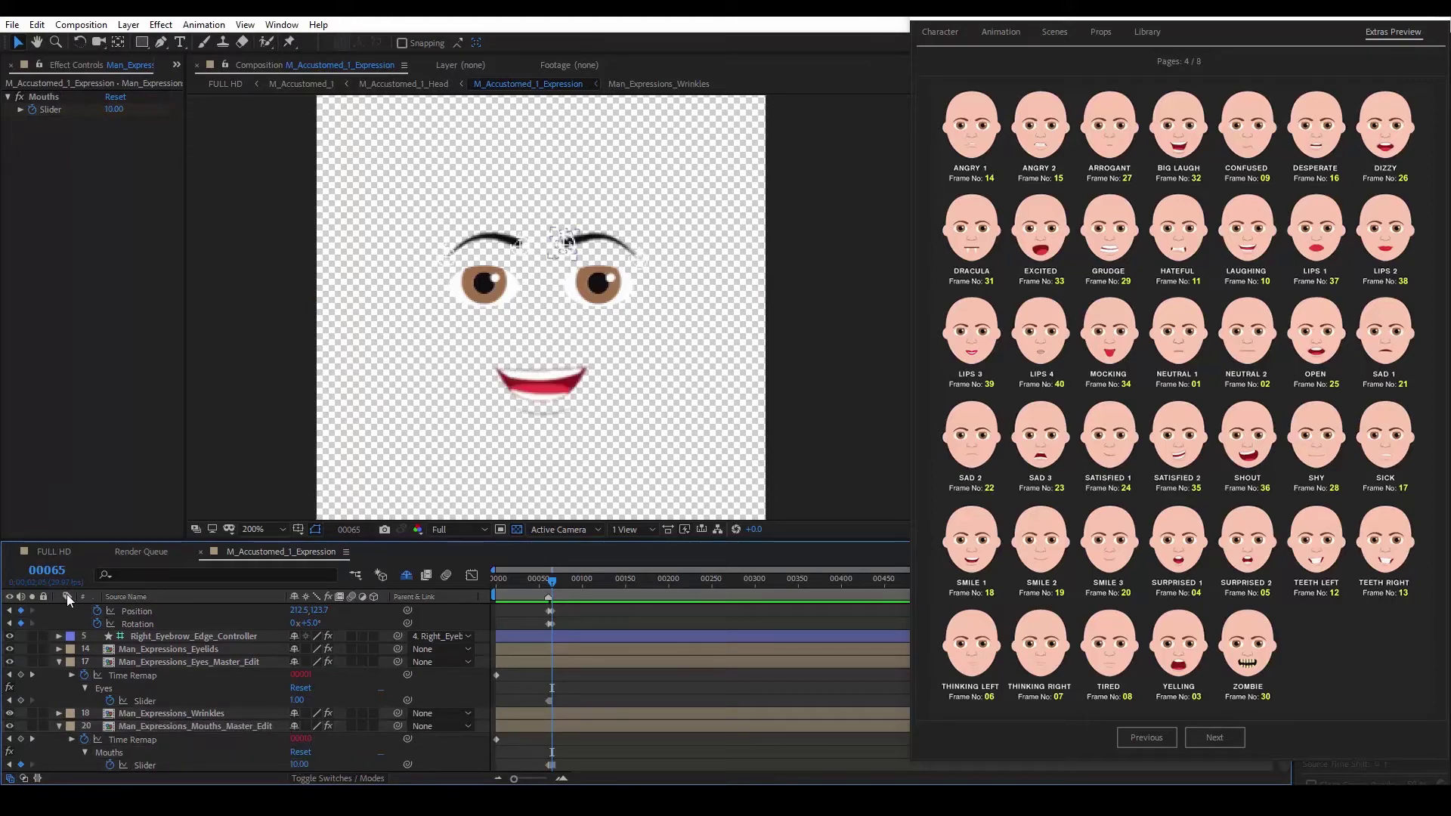
pyautogui.click(52, 551)
# - Deselect the character layer and preview the FULL HD comp's eyebrow and smile animation
pyautogui.click(225, 669)
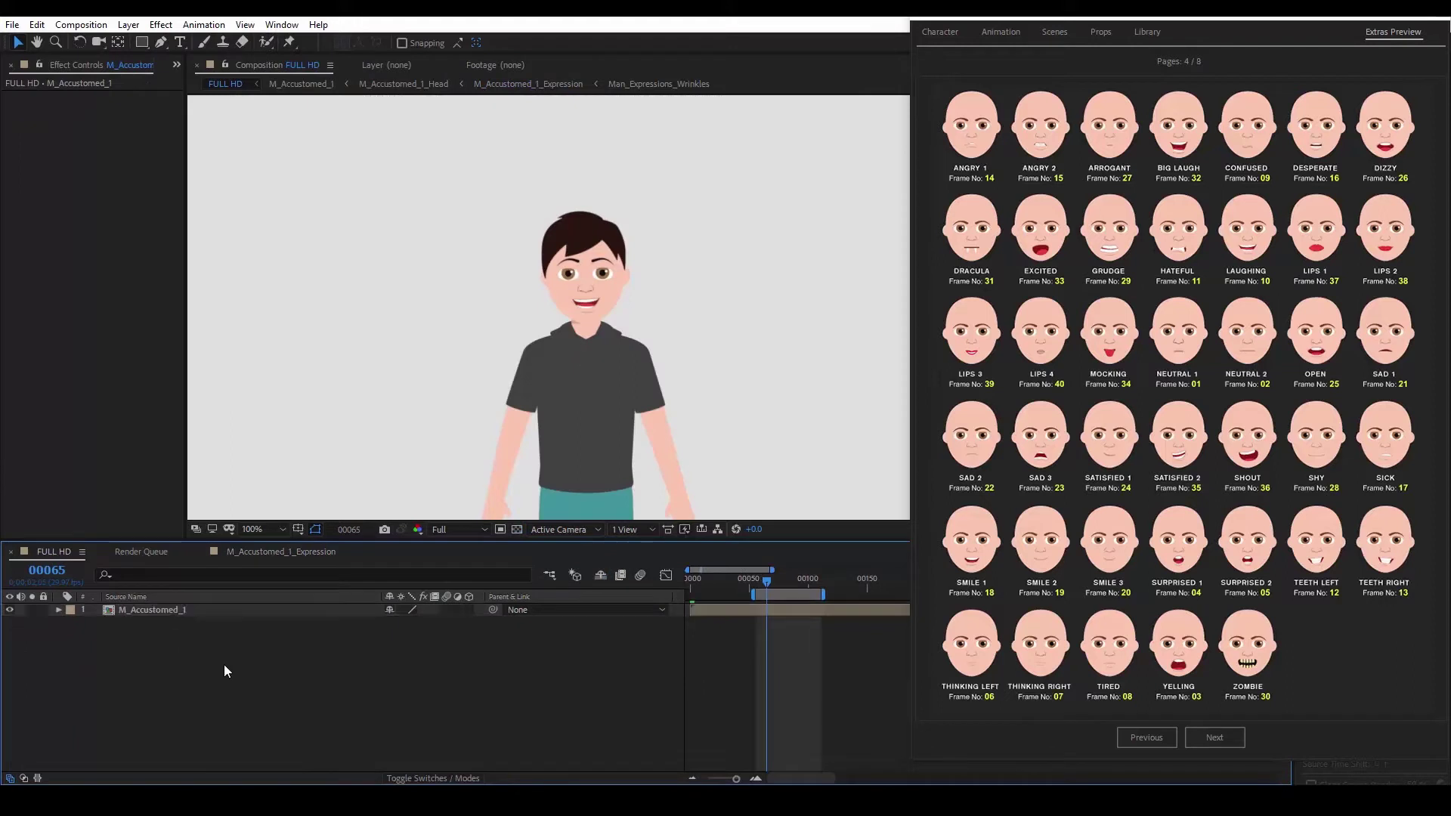
pyautogui.press('space')
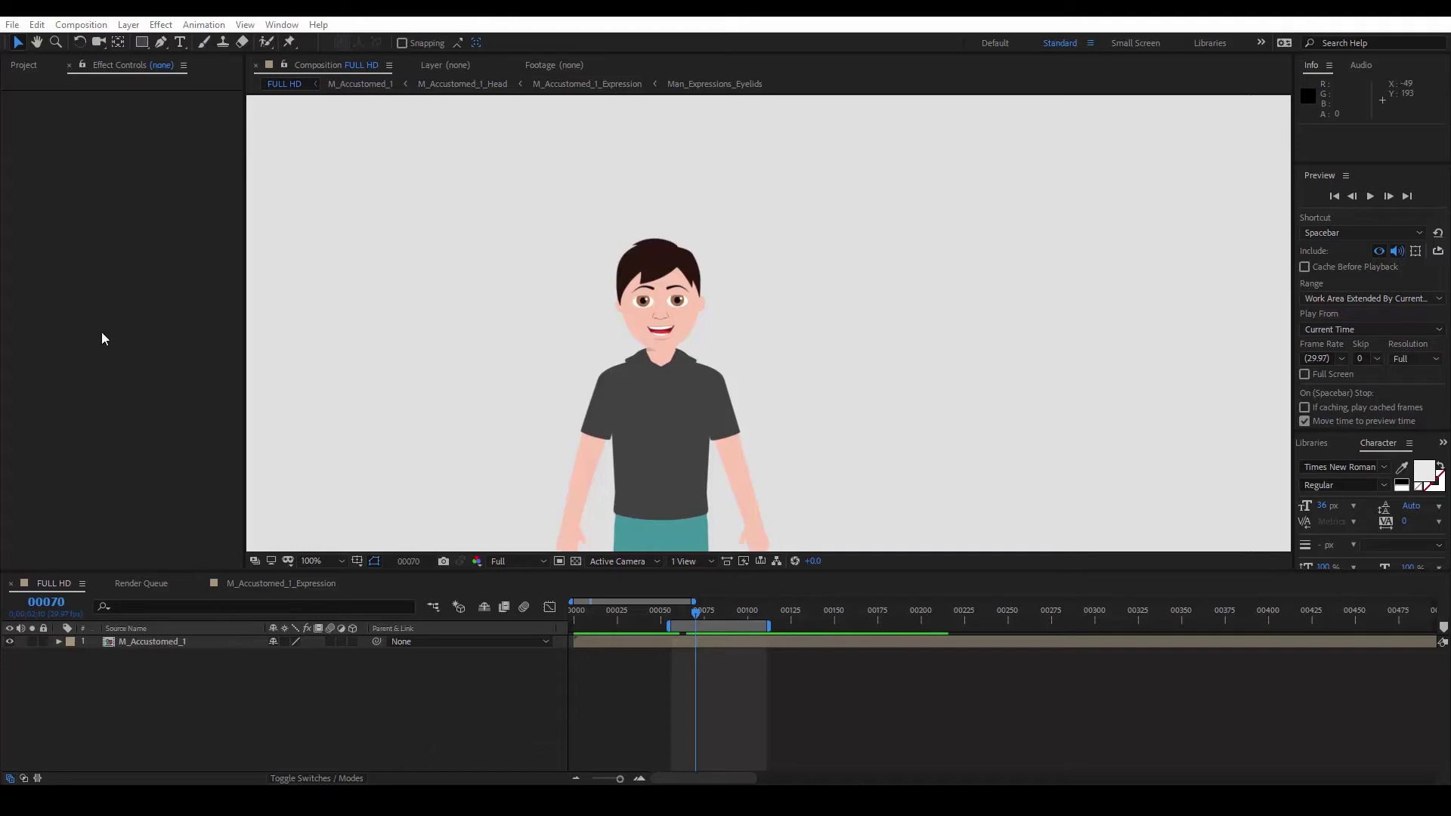
# - Open M_Accustomed_1_Head at frame 60 and reveal the Head_Rotation_Controller's keyframed sliders
pyautogui.click(25, 66)
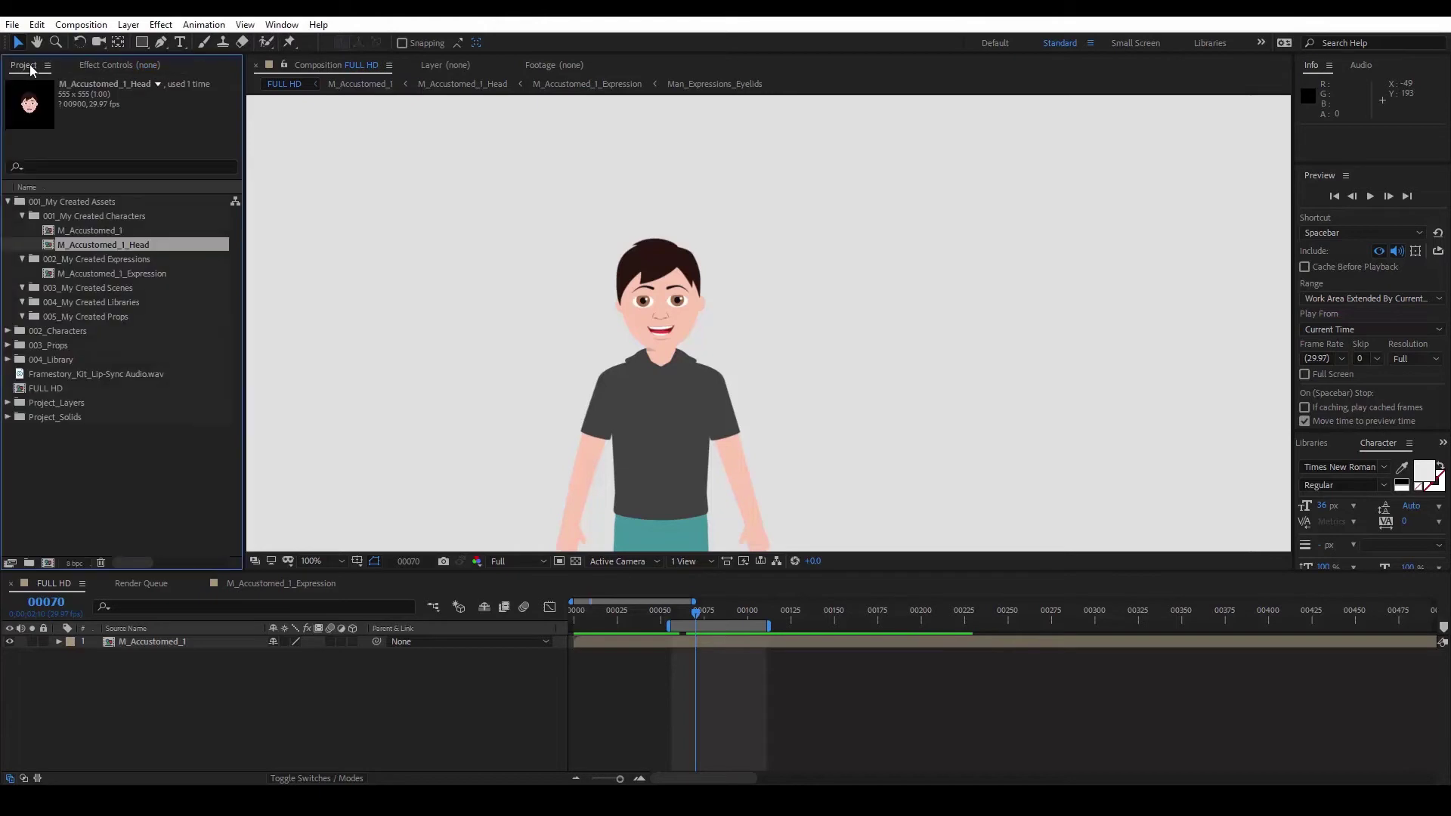
pyautogui.doubleClick(160, 245)
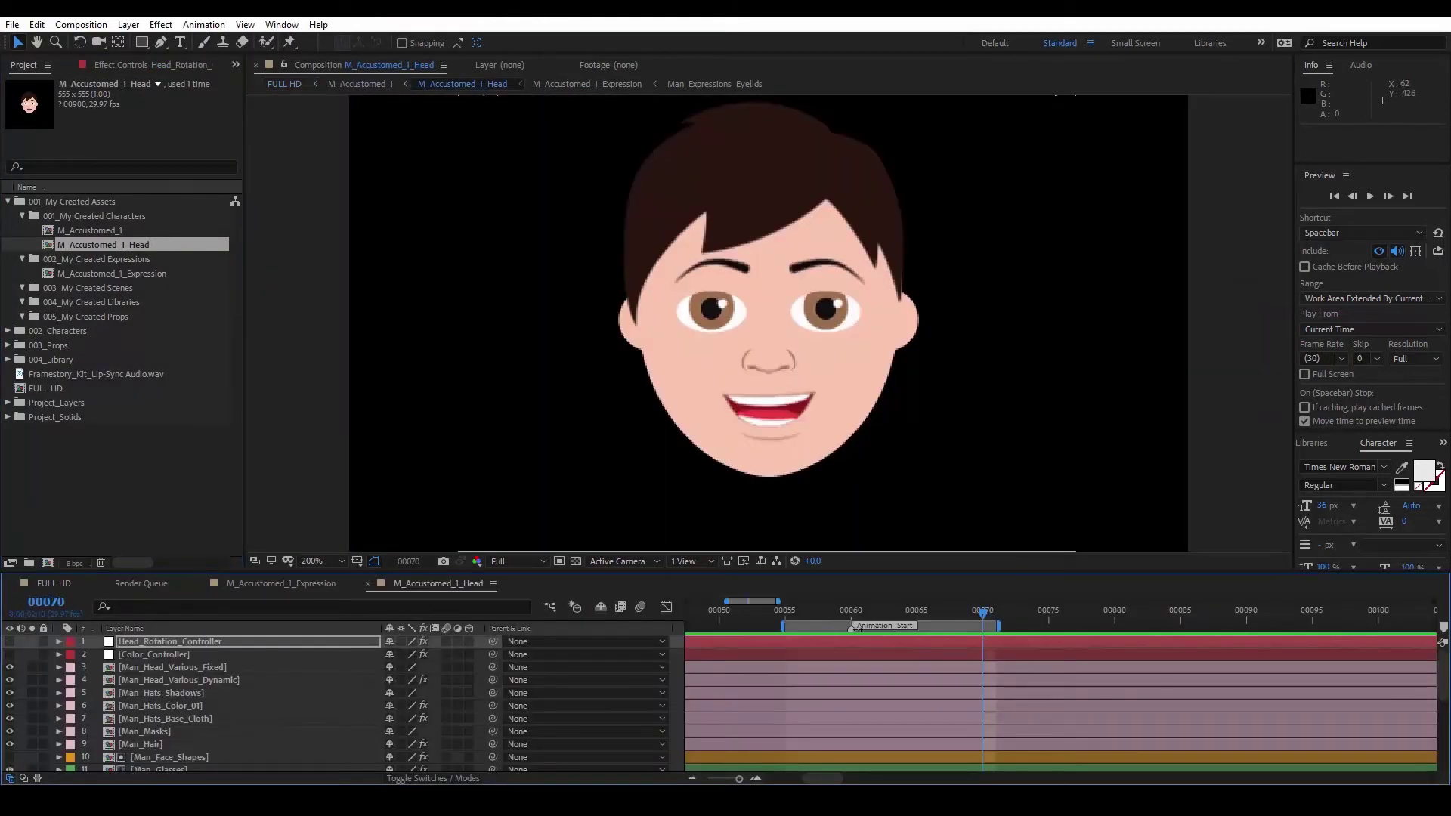
pyautogui.click(851, 613)
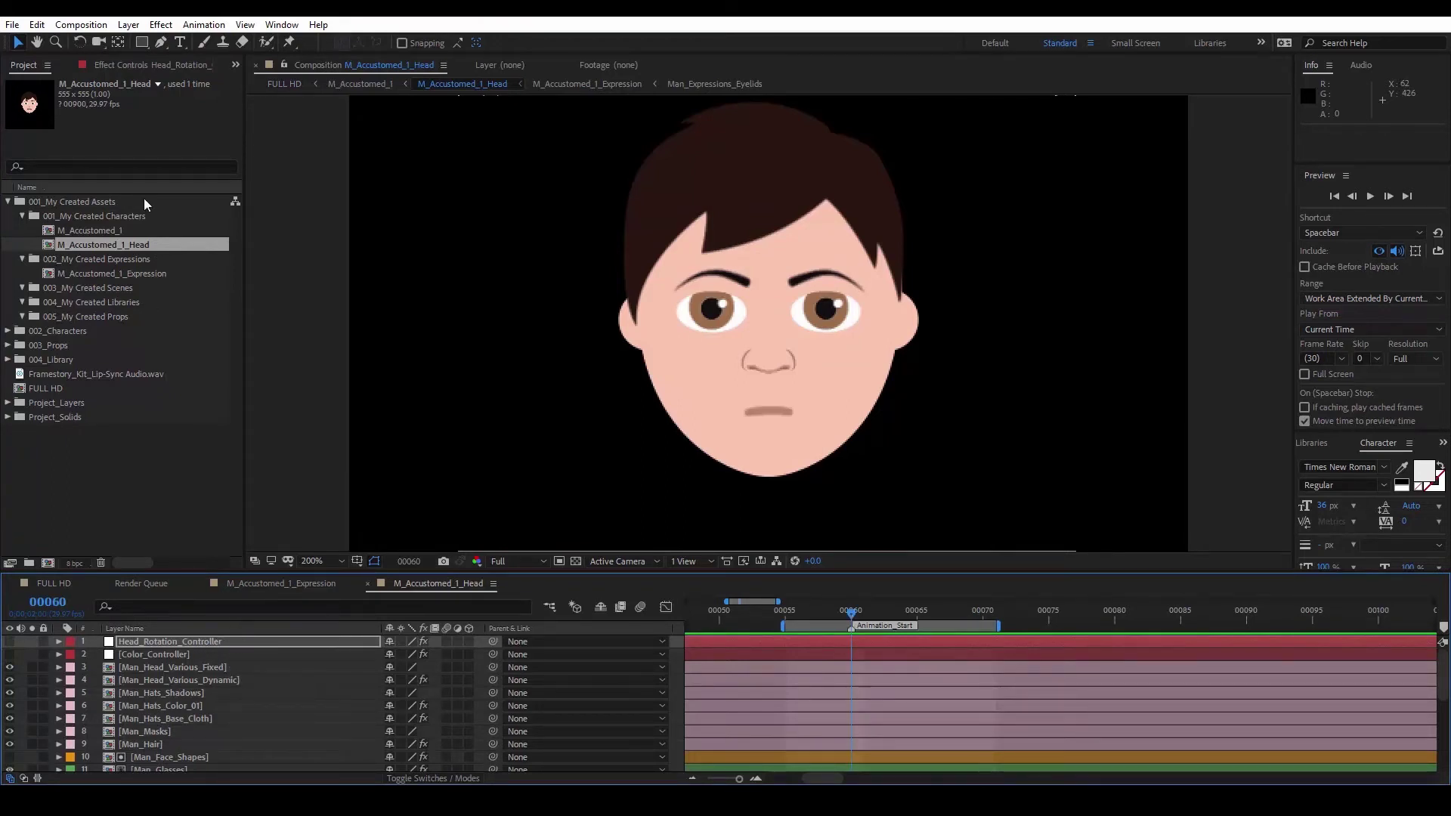
pyautogui.click(124, 68)
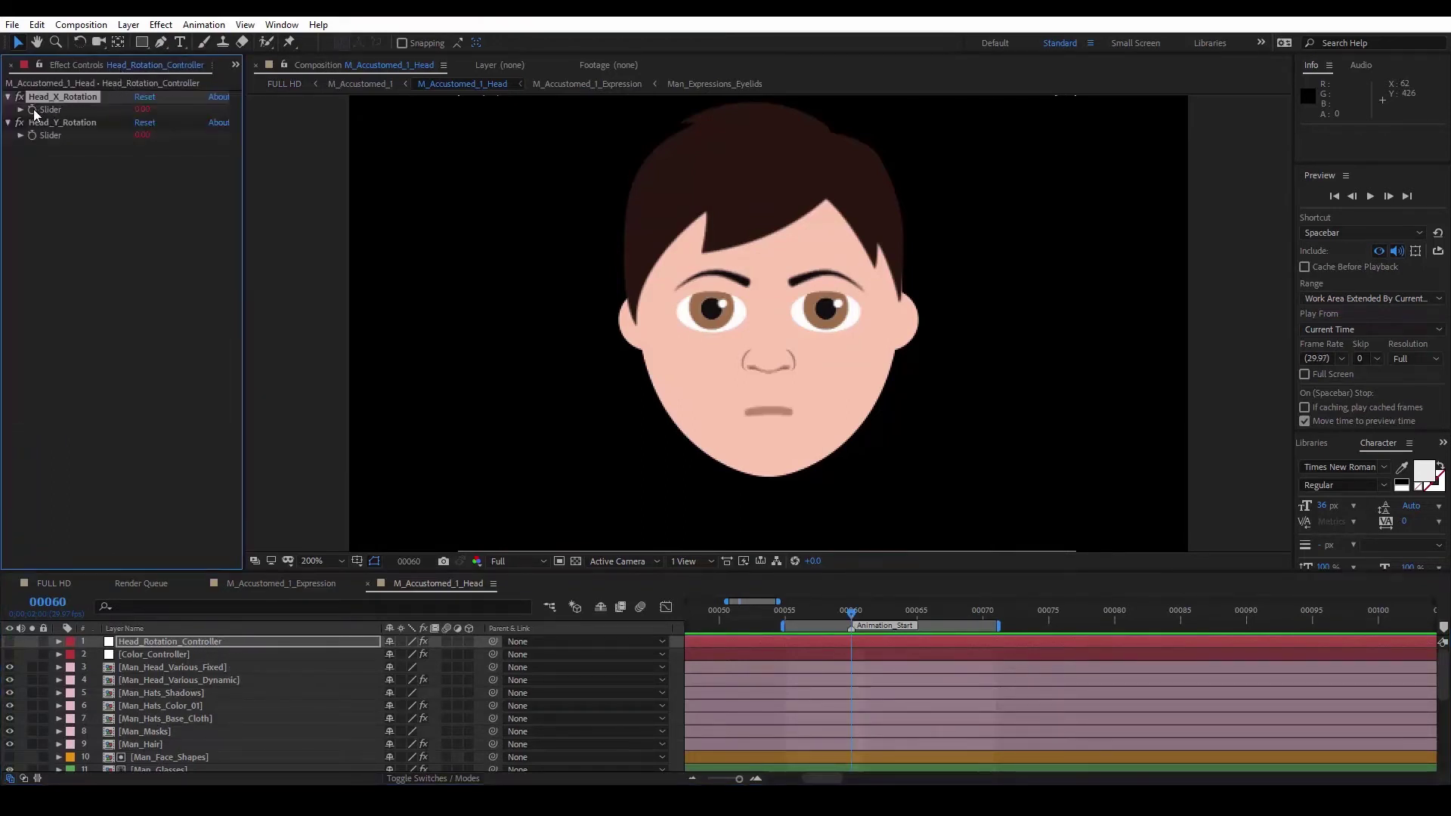
pyautogui.click(33, 139)
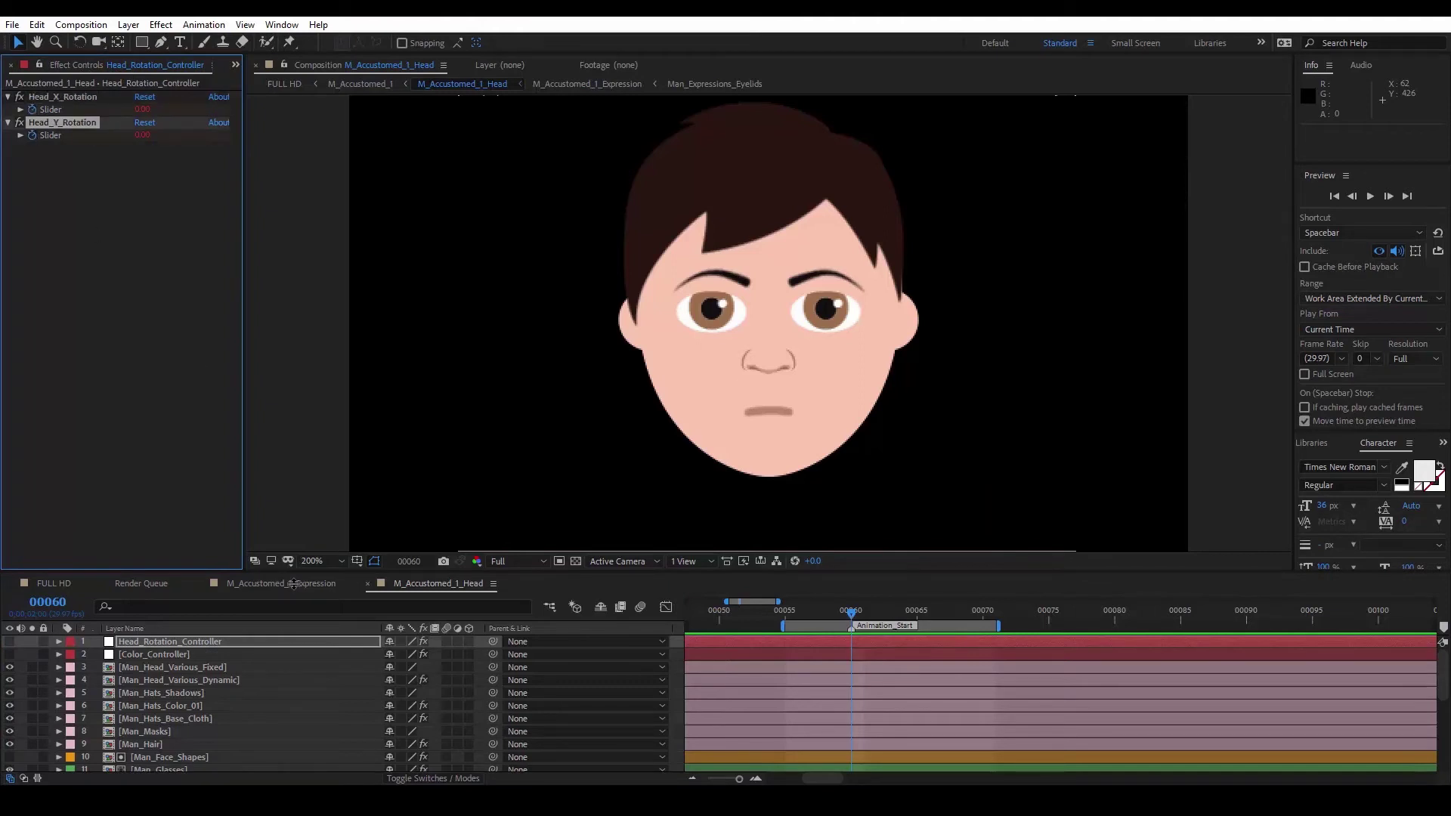
pyautogui.click(295, 643)
pyautogui.press('u')
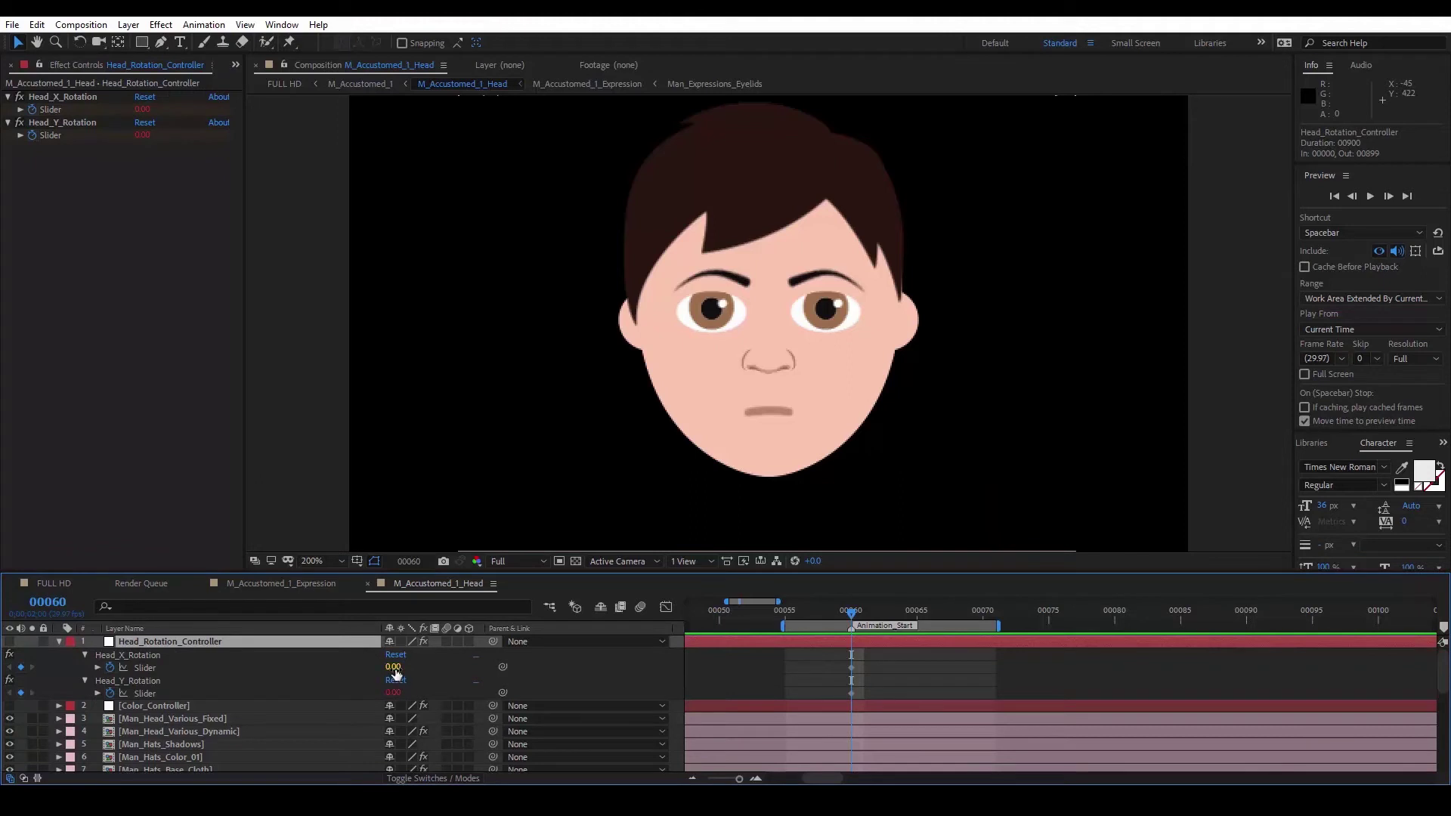
# - Test the Head_X_Rotation and Head_Y_Rotation sliders, then reset Head_Y_Rotation to 0
pyautogui.moveTo(394, 668); pyautogui.dragTo(404, 666)
pyautogui.moveTo(395, 667)
pyautogui.mouseDown()
pyautogui.moveTo(374, 693)
pyautogui.moveTo(395, 692)
pyautogui.mouseUp()
pyautogui.click(932, 663)
# - Set Head_X_Rotation to 10 at frame 65, then view the FULL HD comp
pyautogui.press('space')
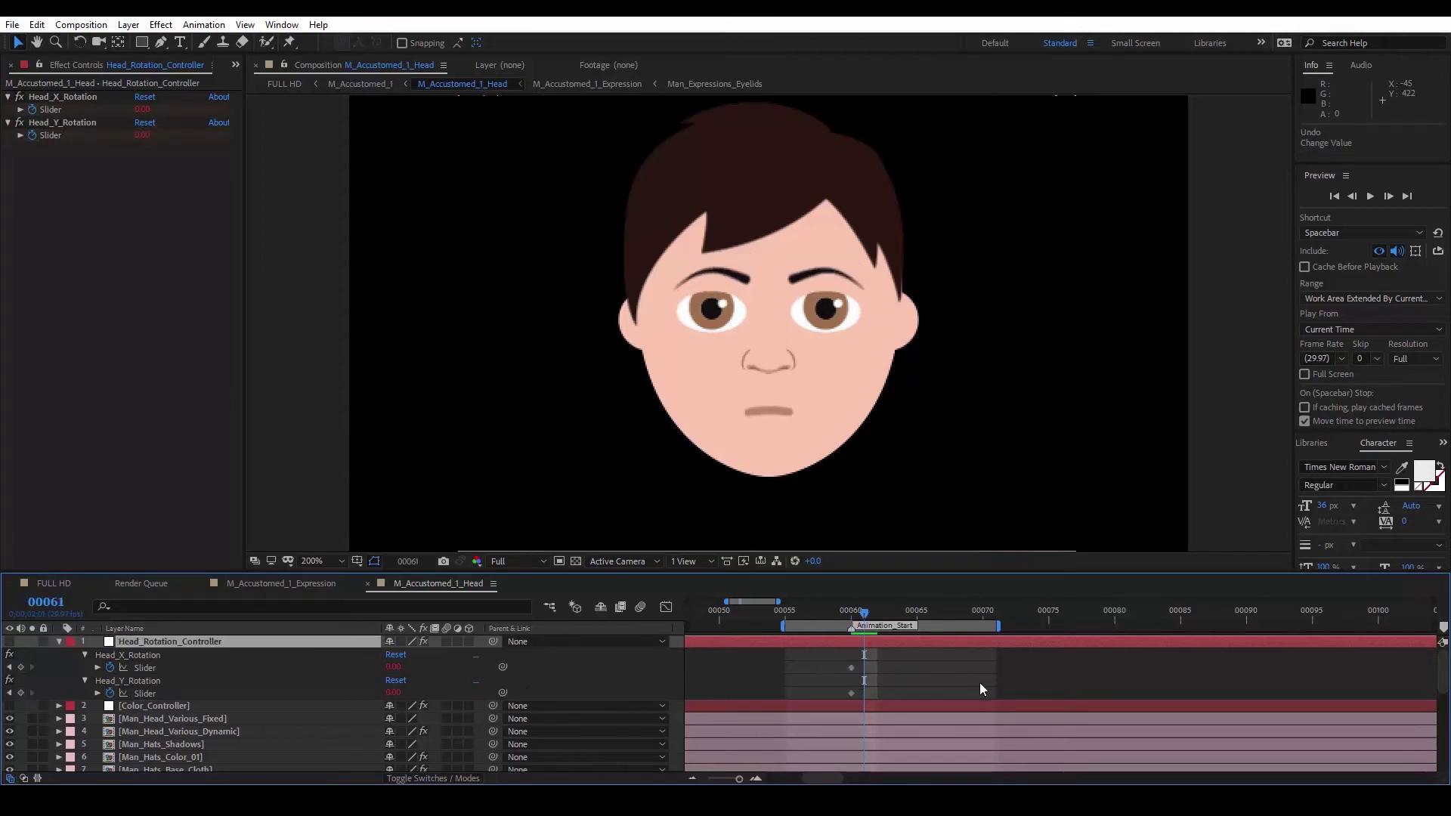
pyautogui.click(397, 670)
pyautogui.write('10')
pyautogui.press('Return')
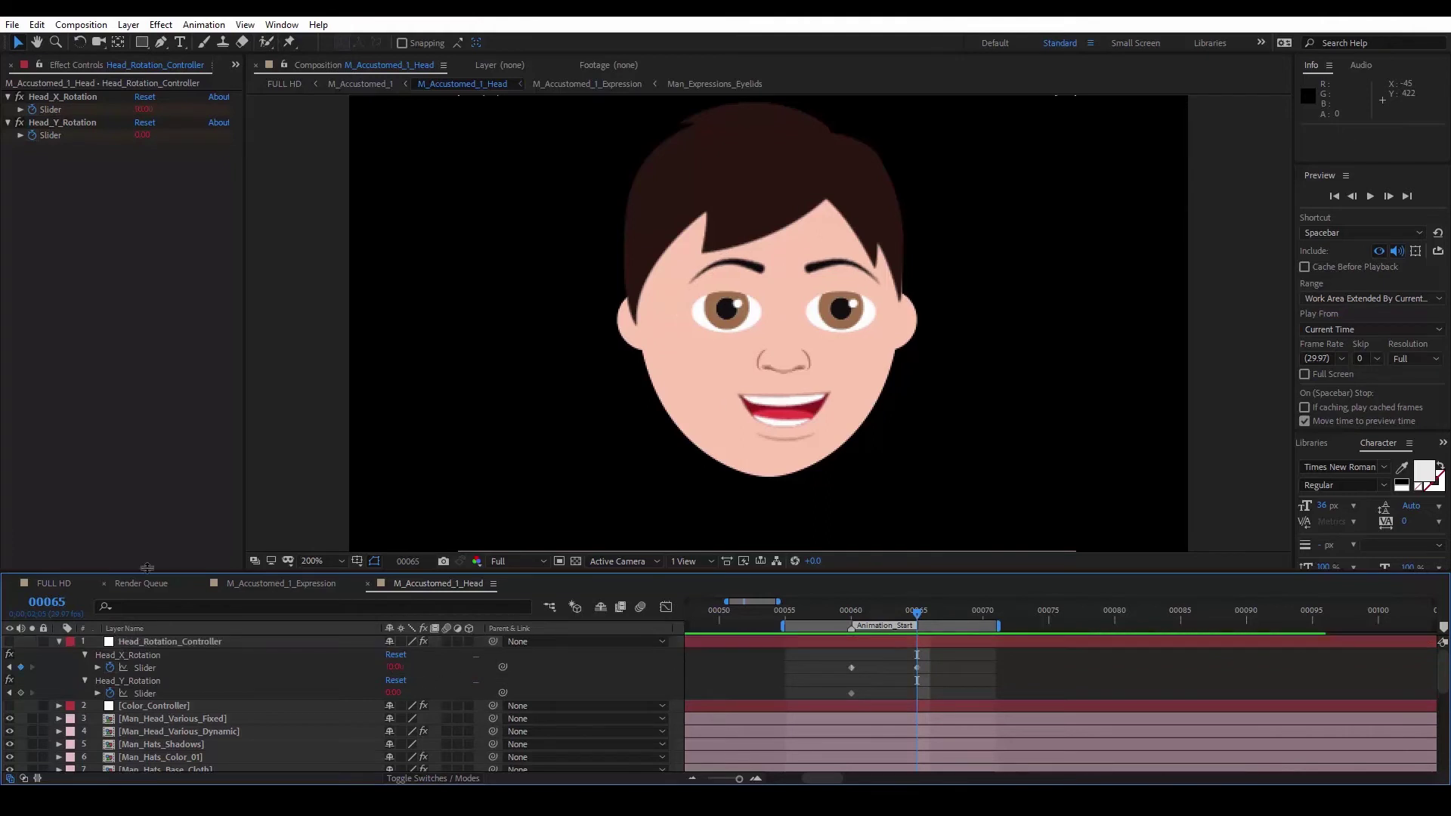
pyautogui.click(61, 582)
# - Preview the head animation, then return to the M_Accustomed_1_Head comp at frame 60
pyautogui.press('space')
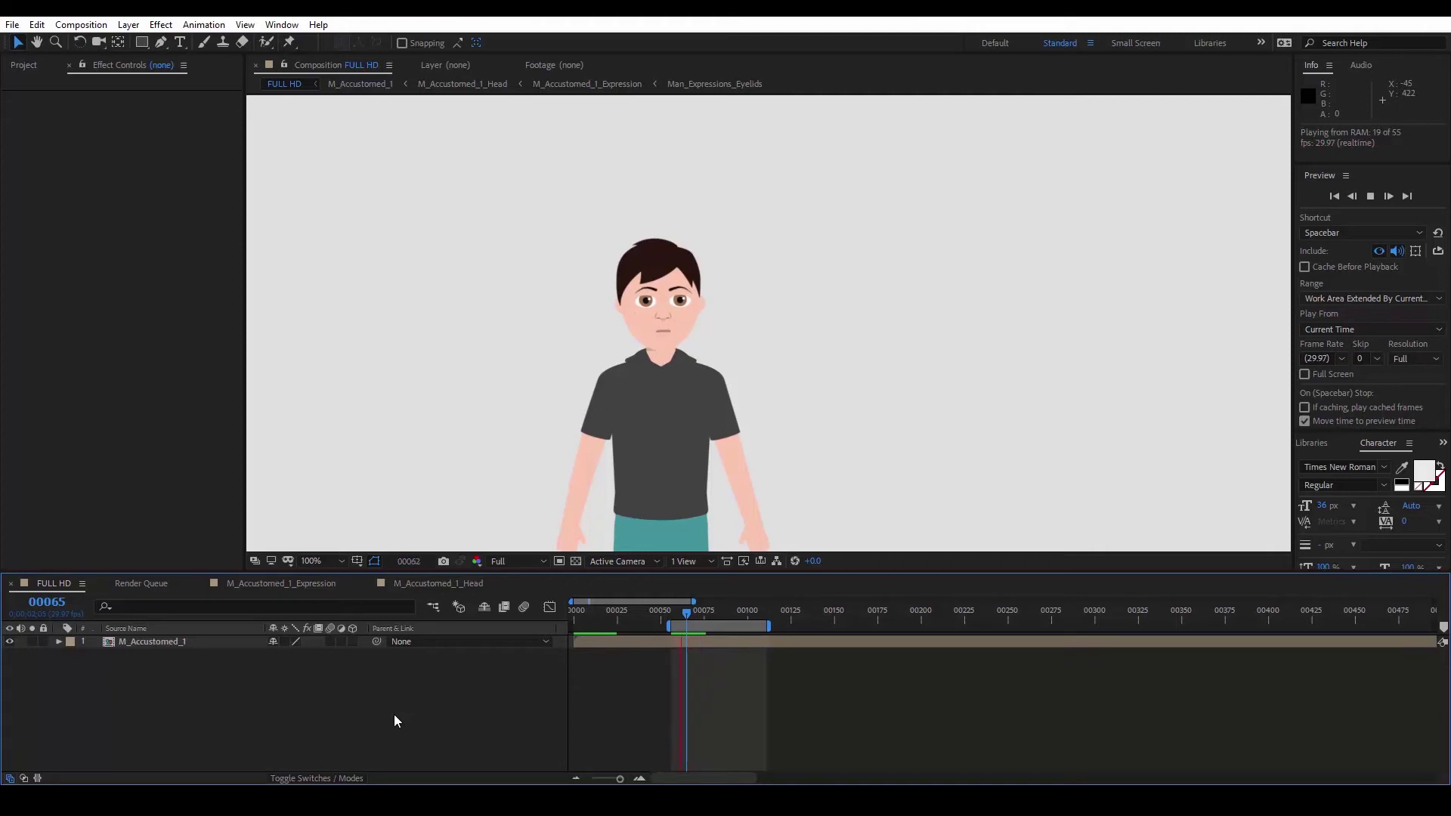
pyautogui.press('space')
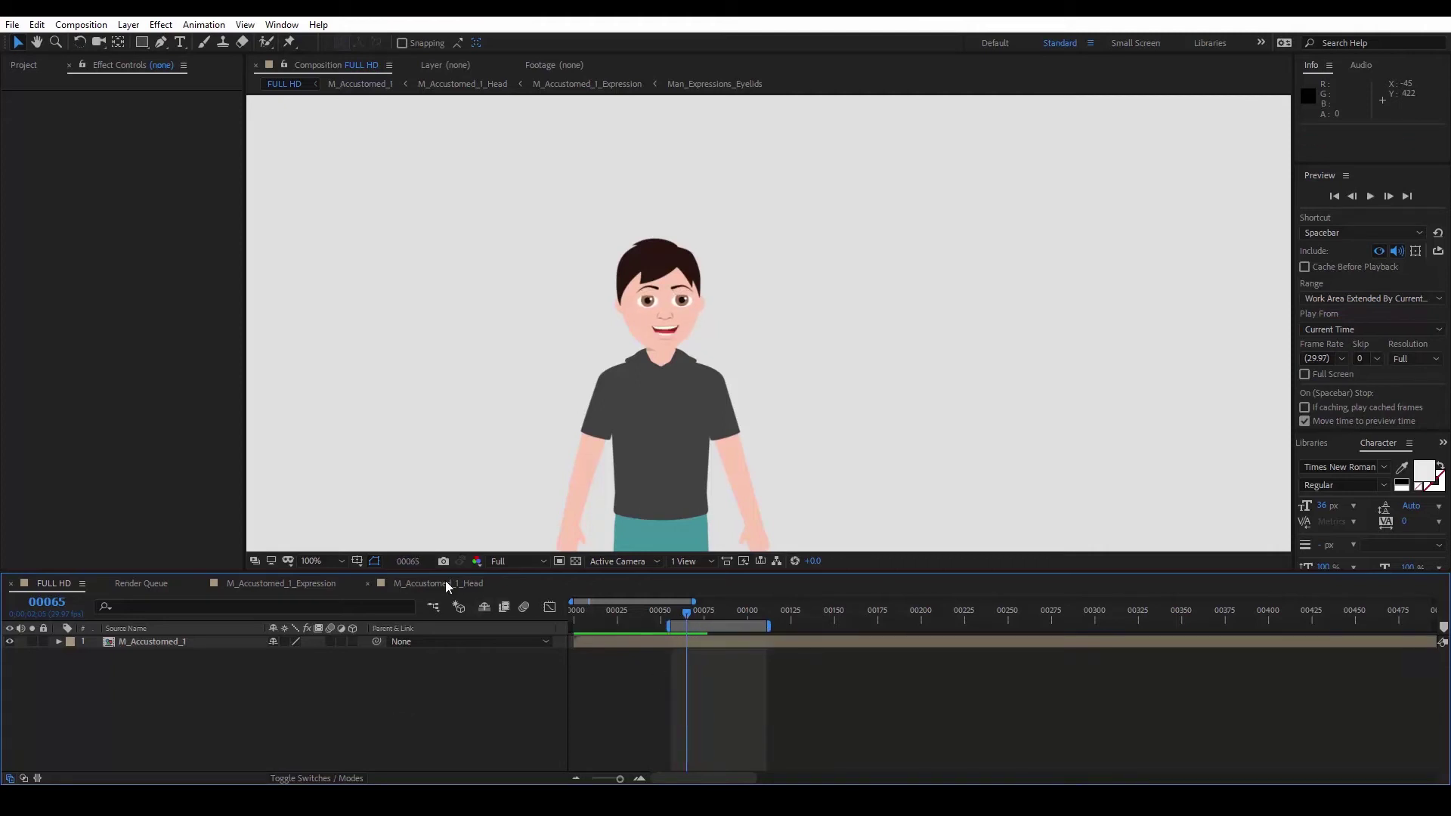
pyautogui.click(448, 584)
pyautogui.click(852, 616)
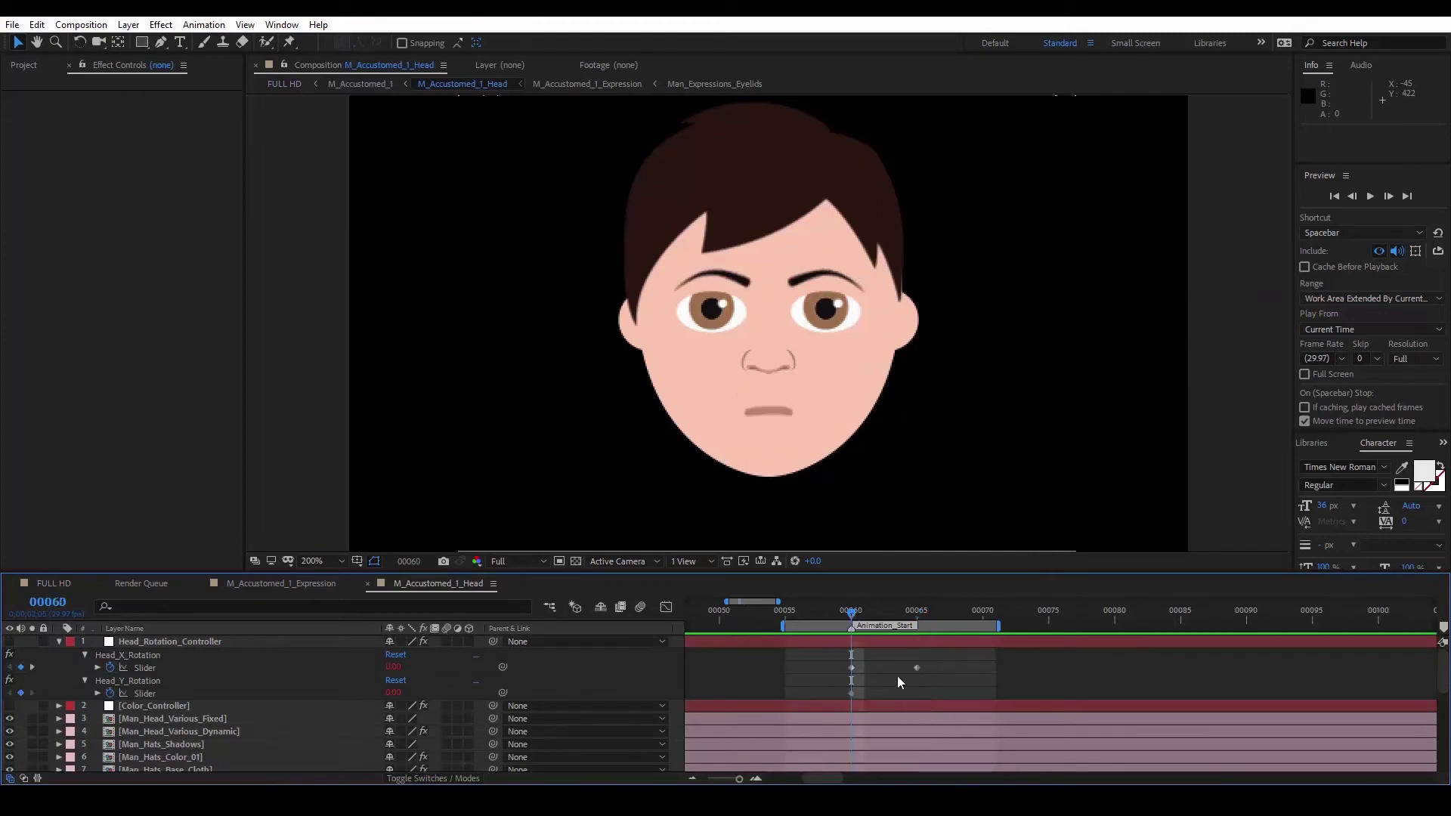
# - Delete the Head_Rotation_Controller slider keyframes and view the FULL HD comp
pyautogui.moveTo(956, 655); pyautogui.dragTo(841, 693)
pyautogui.press('Delete')
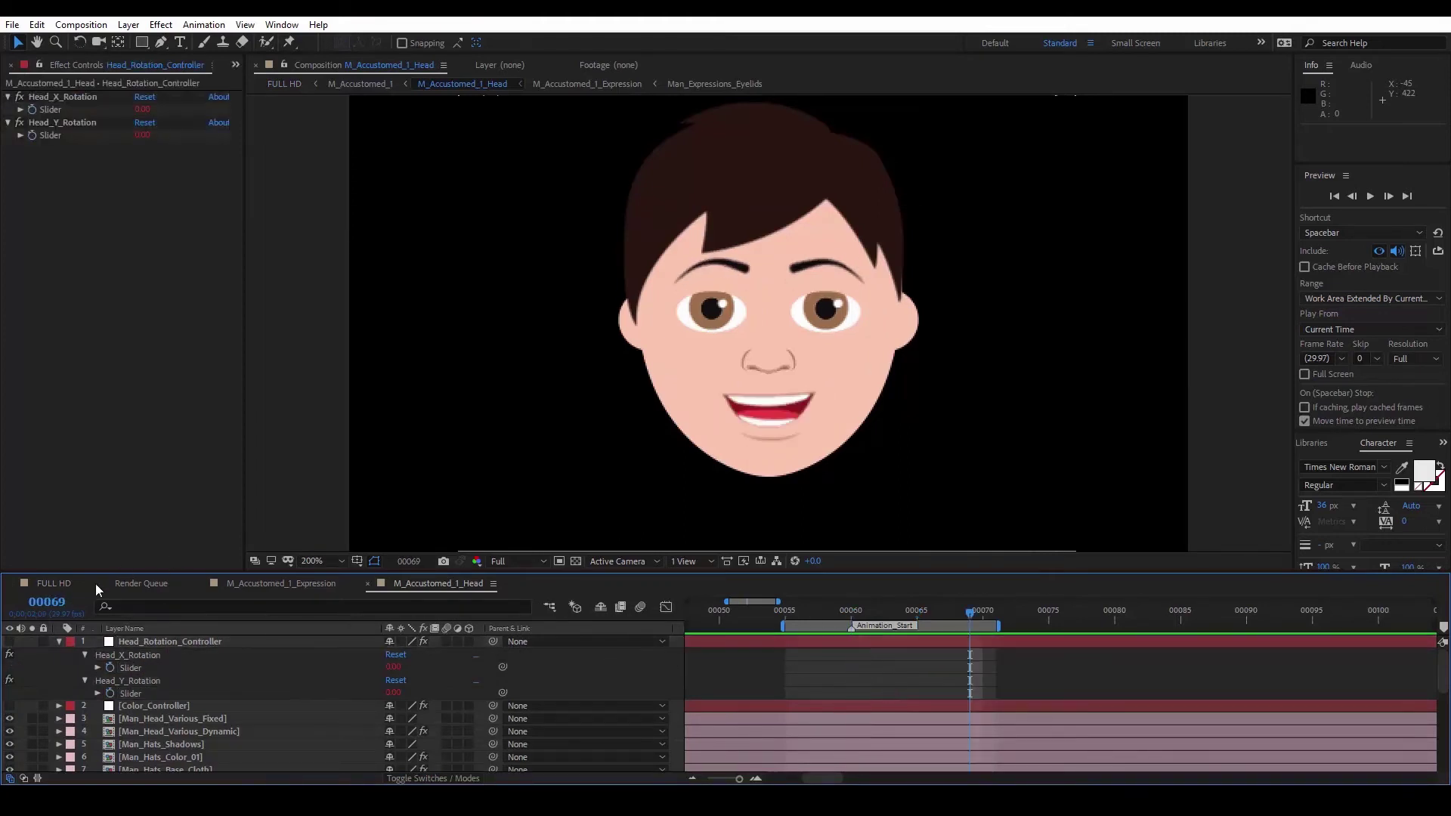
pyautogui.click(54, 584)
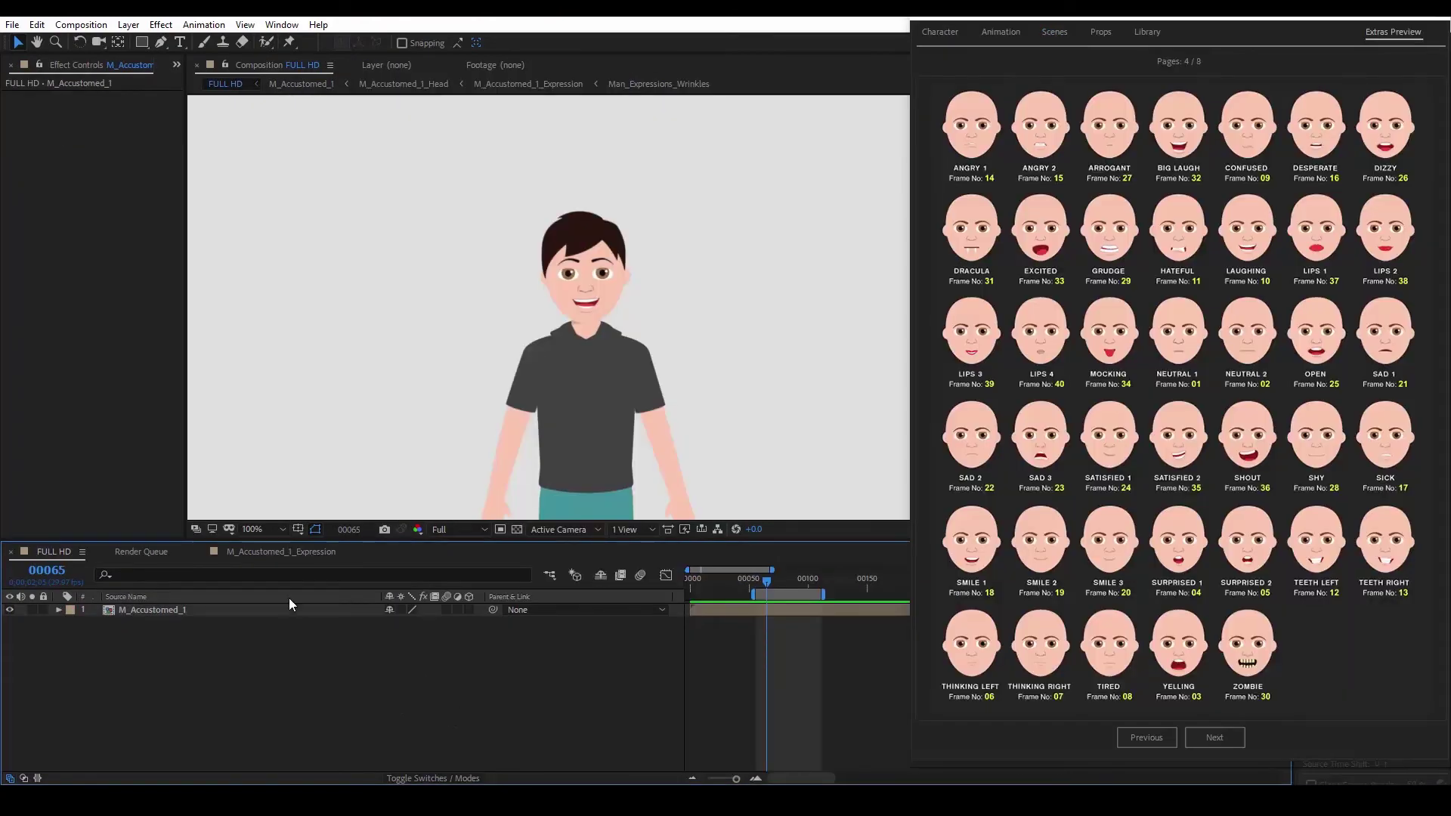
# - In M_Accustomed_1_Expression, set the Mouths slider to 1 and show Extras Preview page 5
pyautogui.click(283, 552)
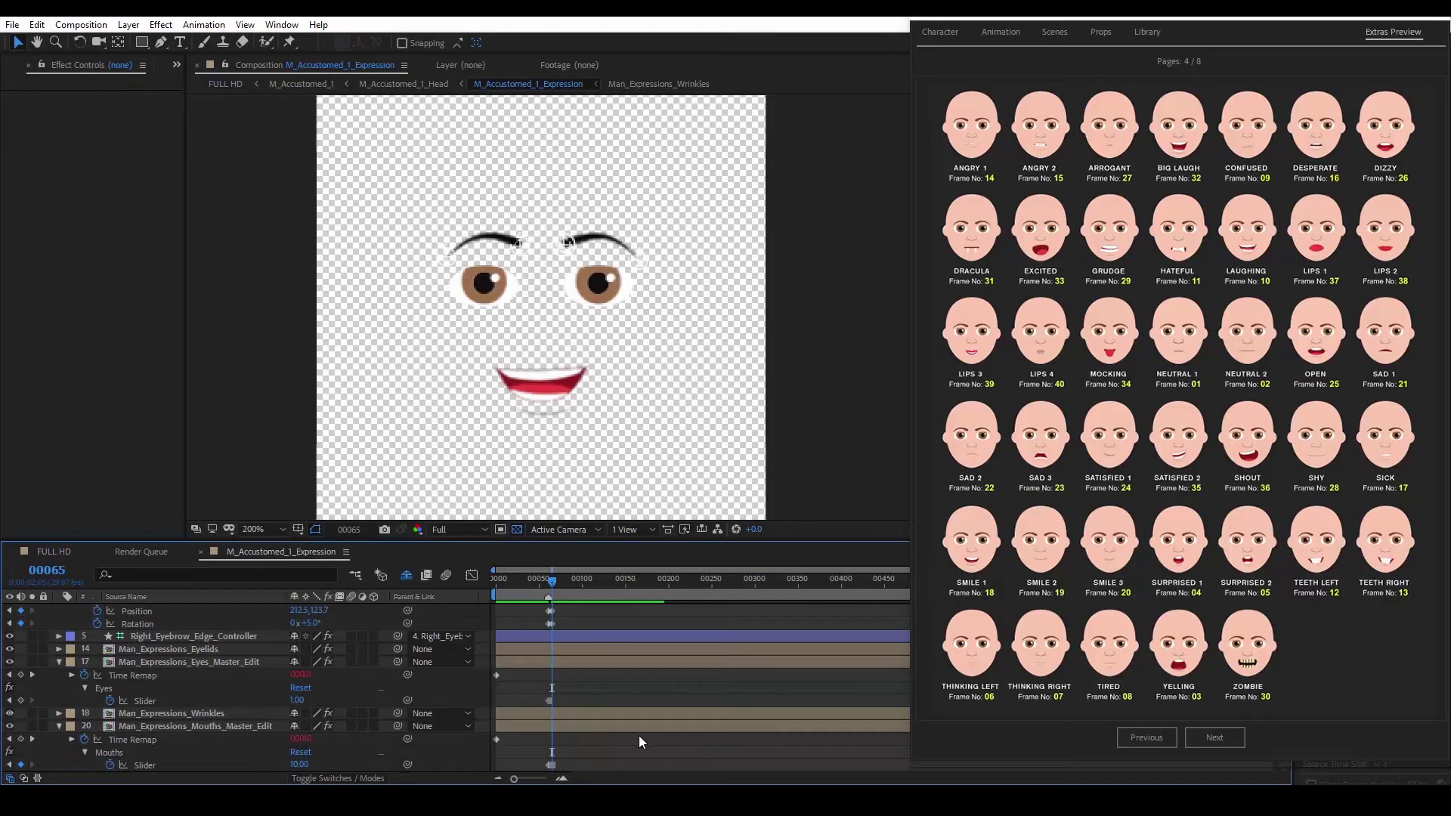
pyautogui.click(616, 731)
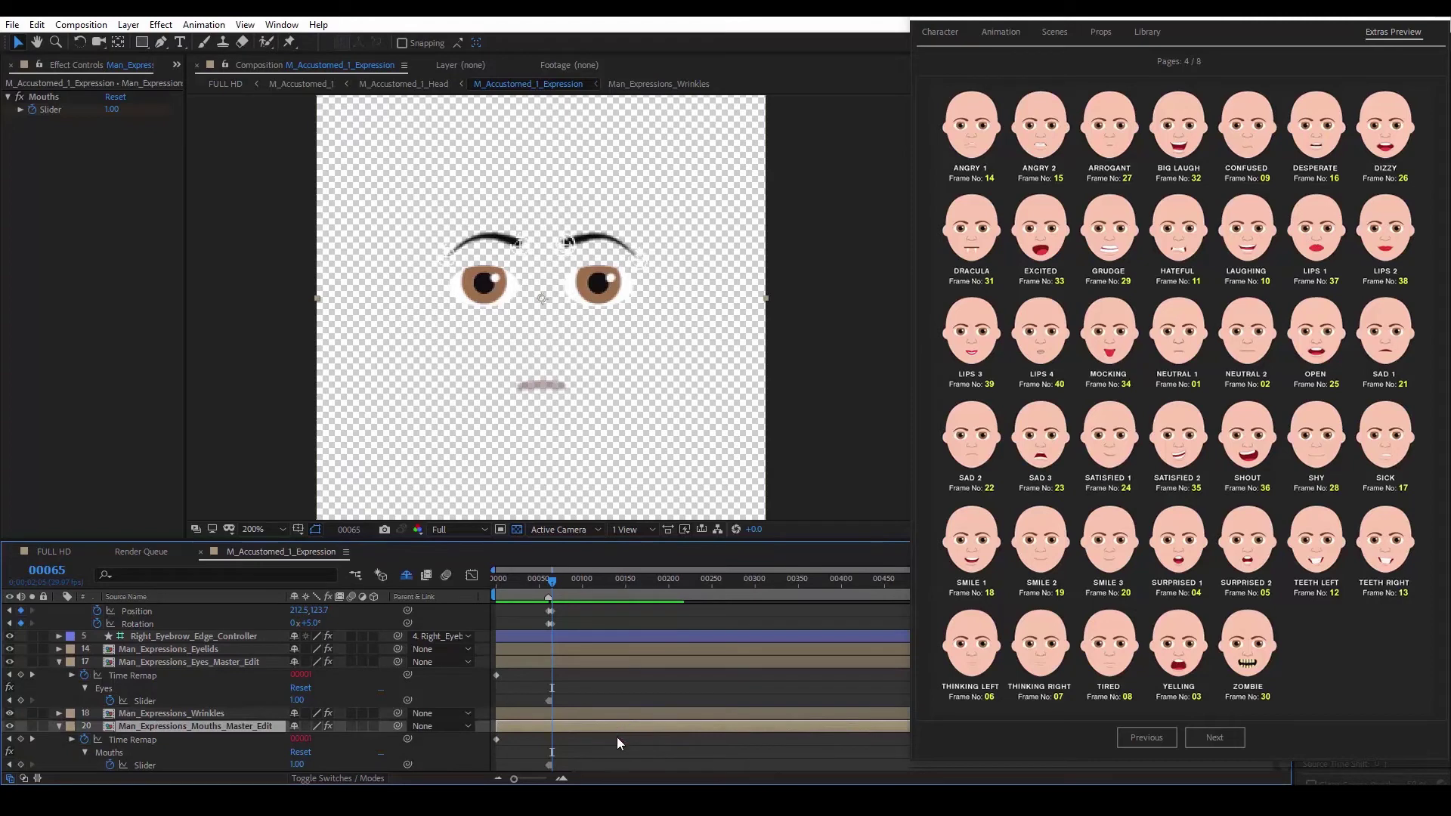
pyautogui.click(1215, 737)
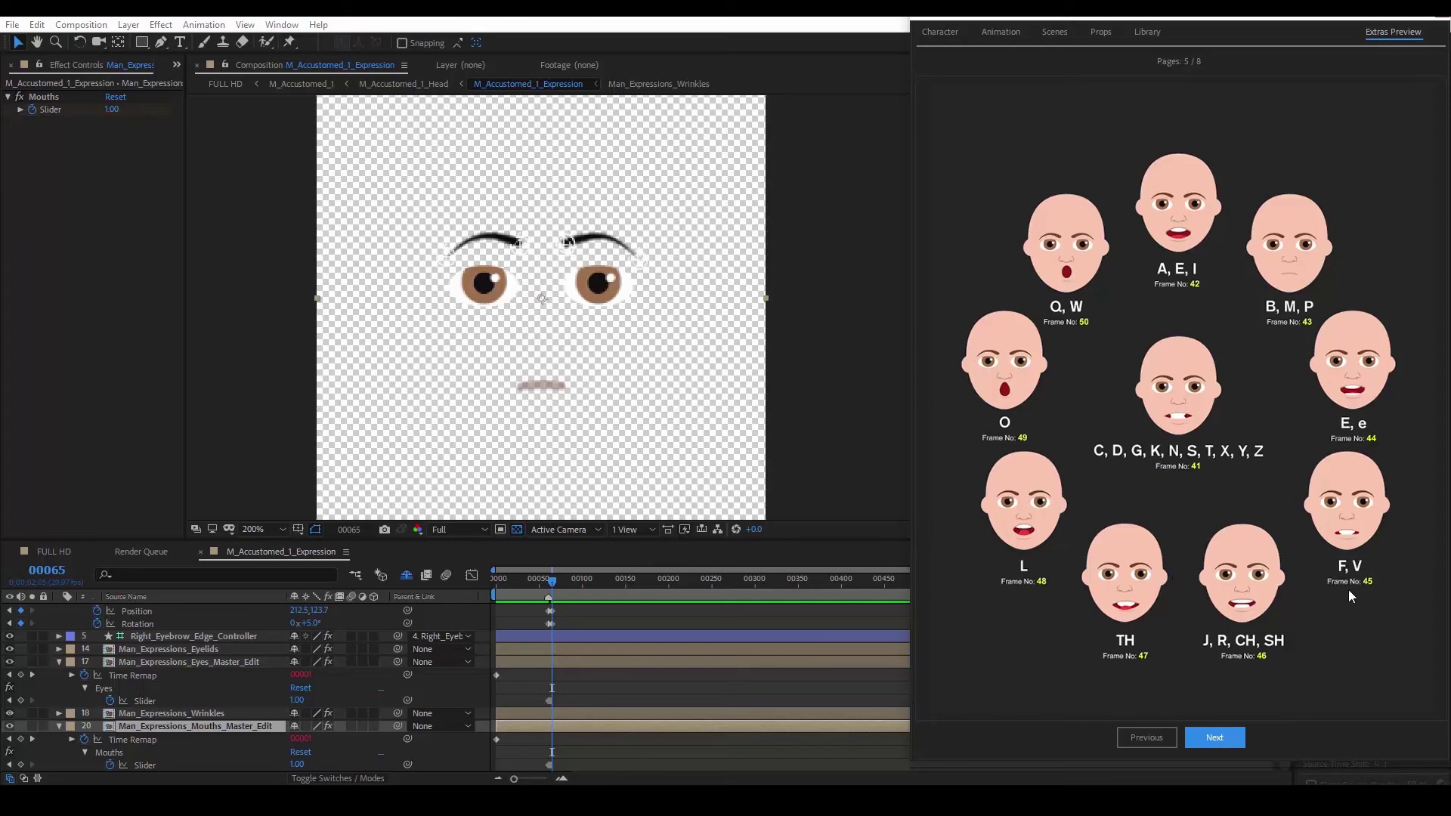
# - Keyframe the Mouths slider to 45, 46 and 42 at frames 00065, 00068 and 00071
pyautogui.click(210, 728)
pyautogui.click(297, 765)
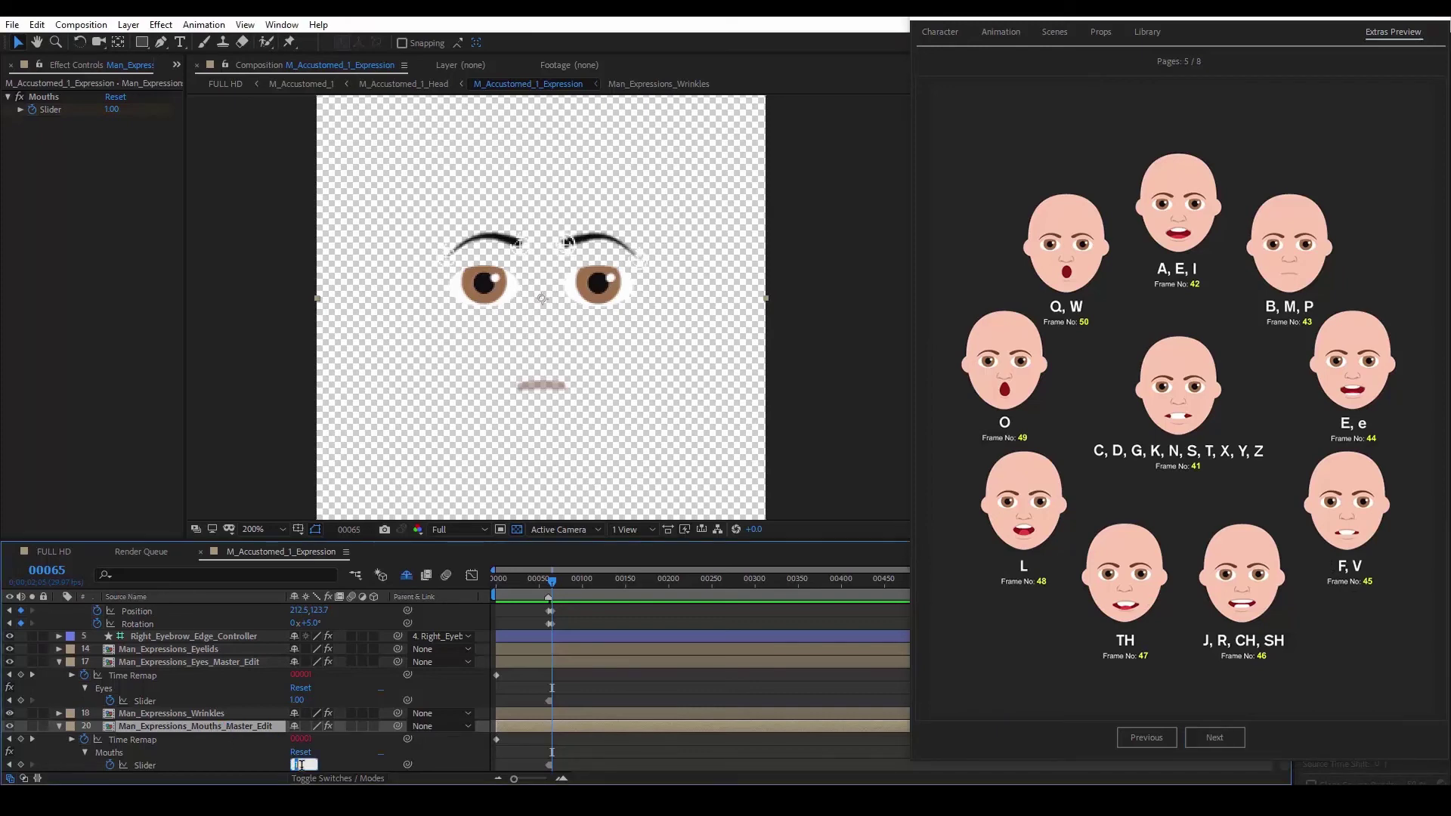
pyautogui.press('Return')
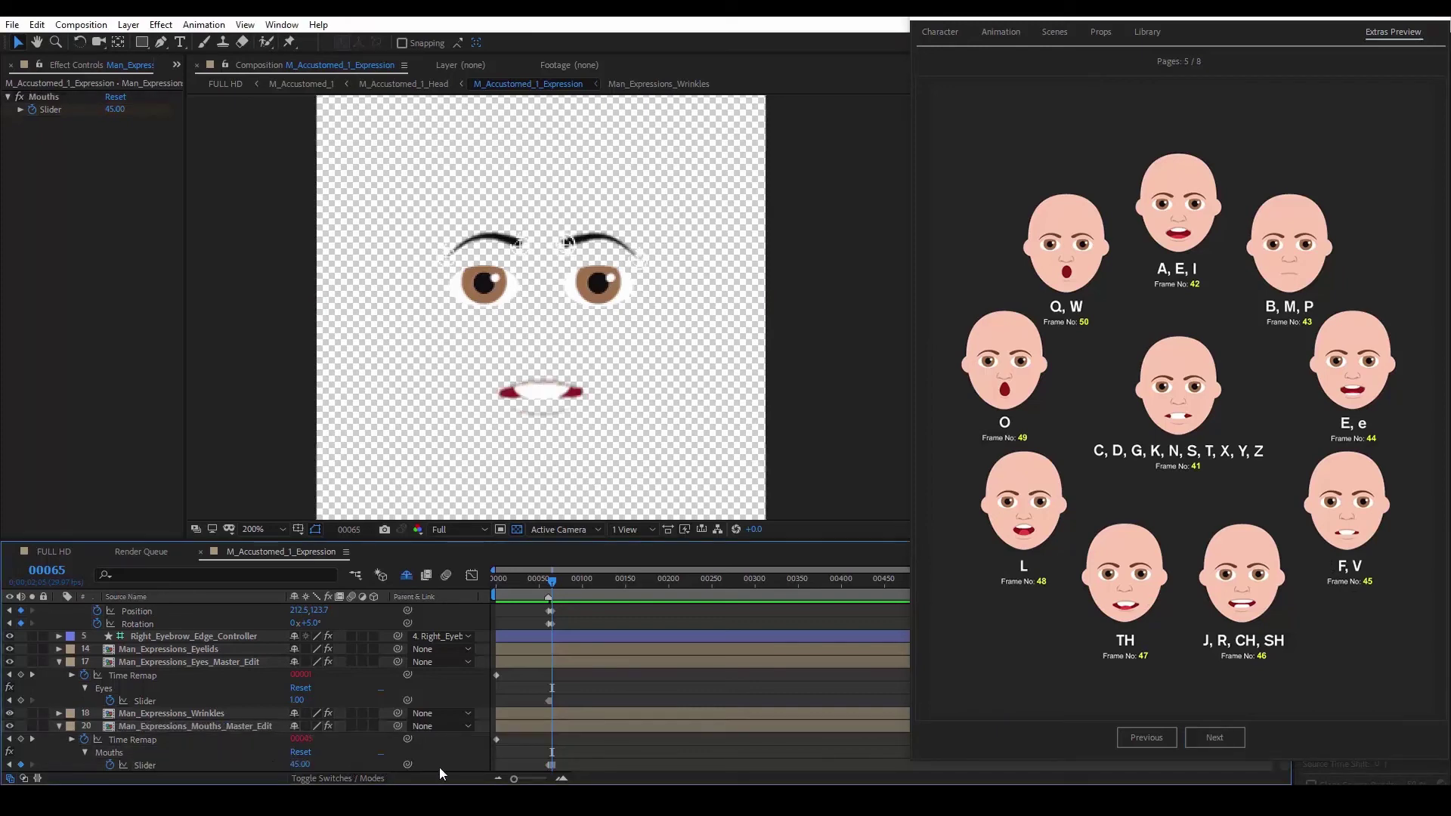
pyautogui.press('pagedown')
pyautogui.press('pagedown')
pyautogui.press('pagedown')
pyautogui.click(300, 765)
pyautogui.write('46')
pyautogui.press('Return')
pyautogui.press('pagedown')
pyautogui.press('pagedown')
pyautogui.press('pagedown')
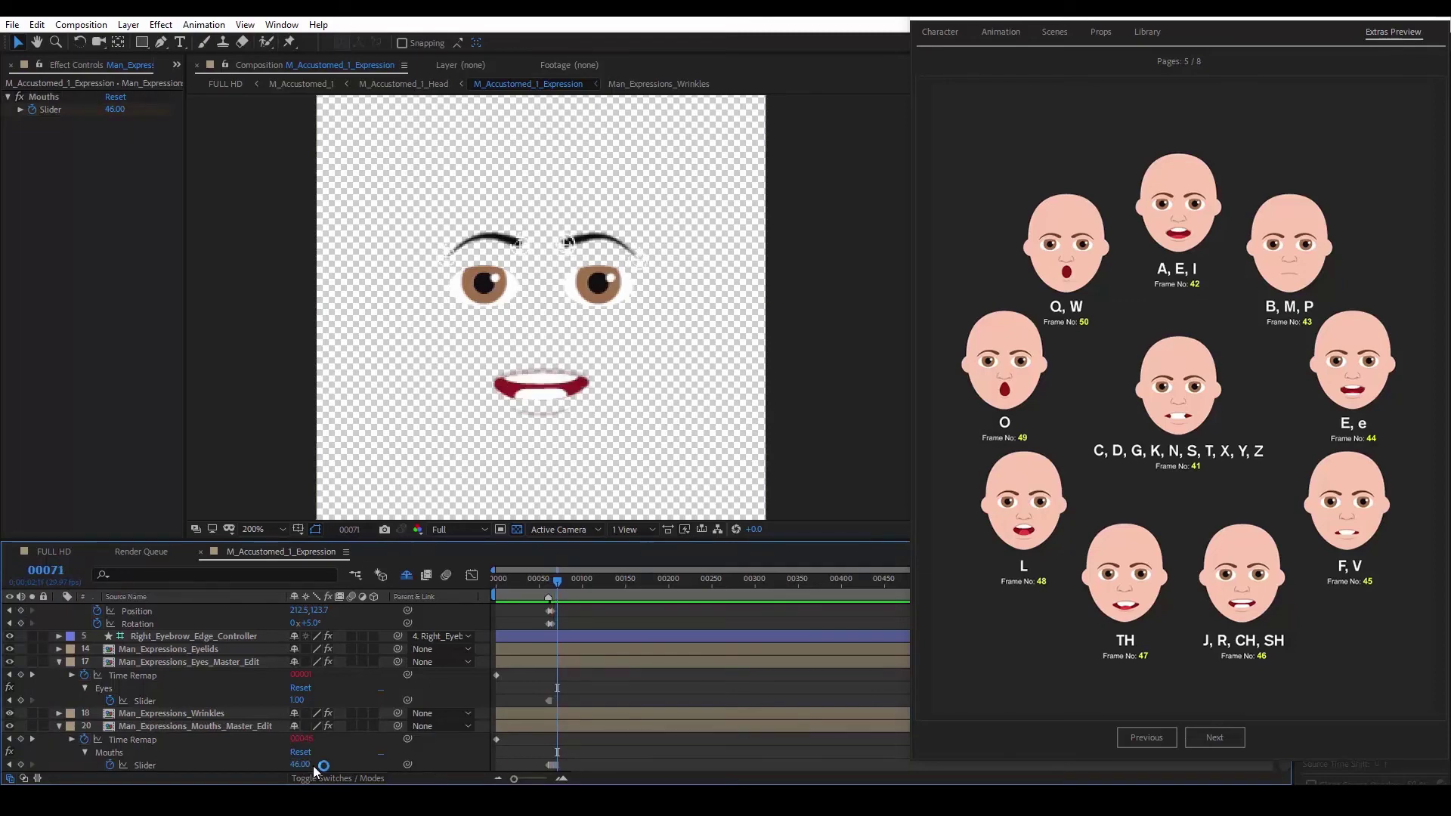
pyautogui.click(300, 765)
pyautogui.write('42')
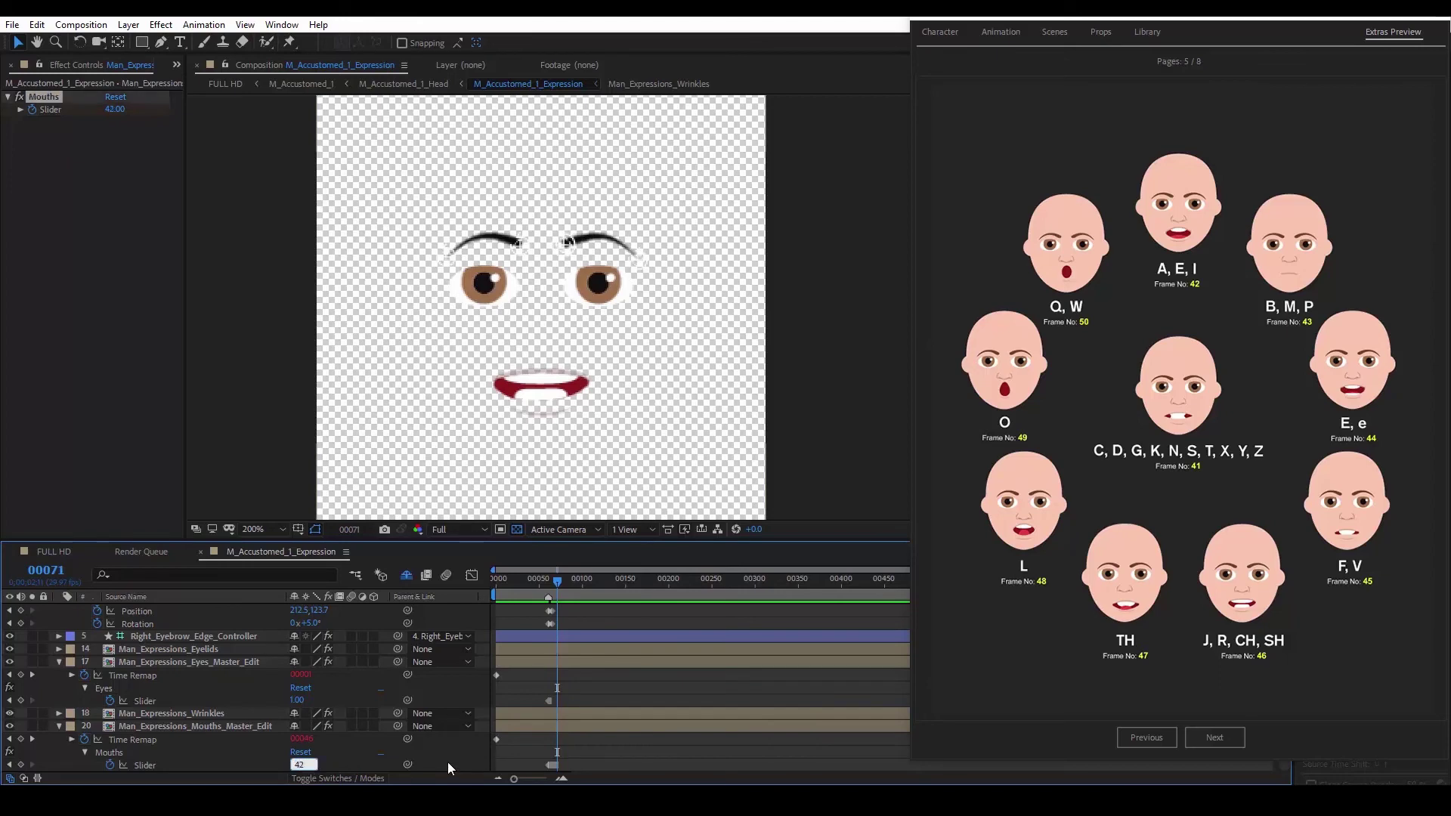
pyautogui.press('Return')
# - Keyframe Mouths to 44, 43, 41 and 49 at frames 00073, 00076, 00080 and 00083
pyautogui.press('pagedown')
pyautogui.press('pagedown')
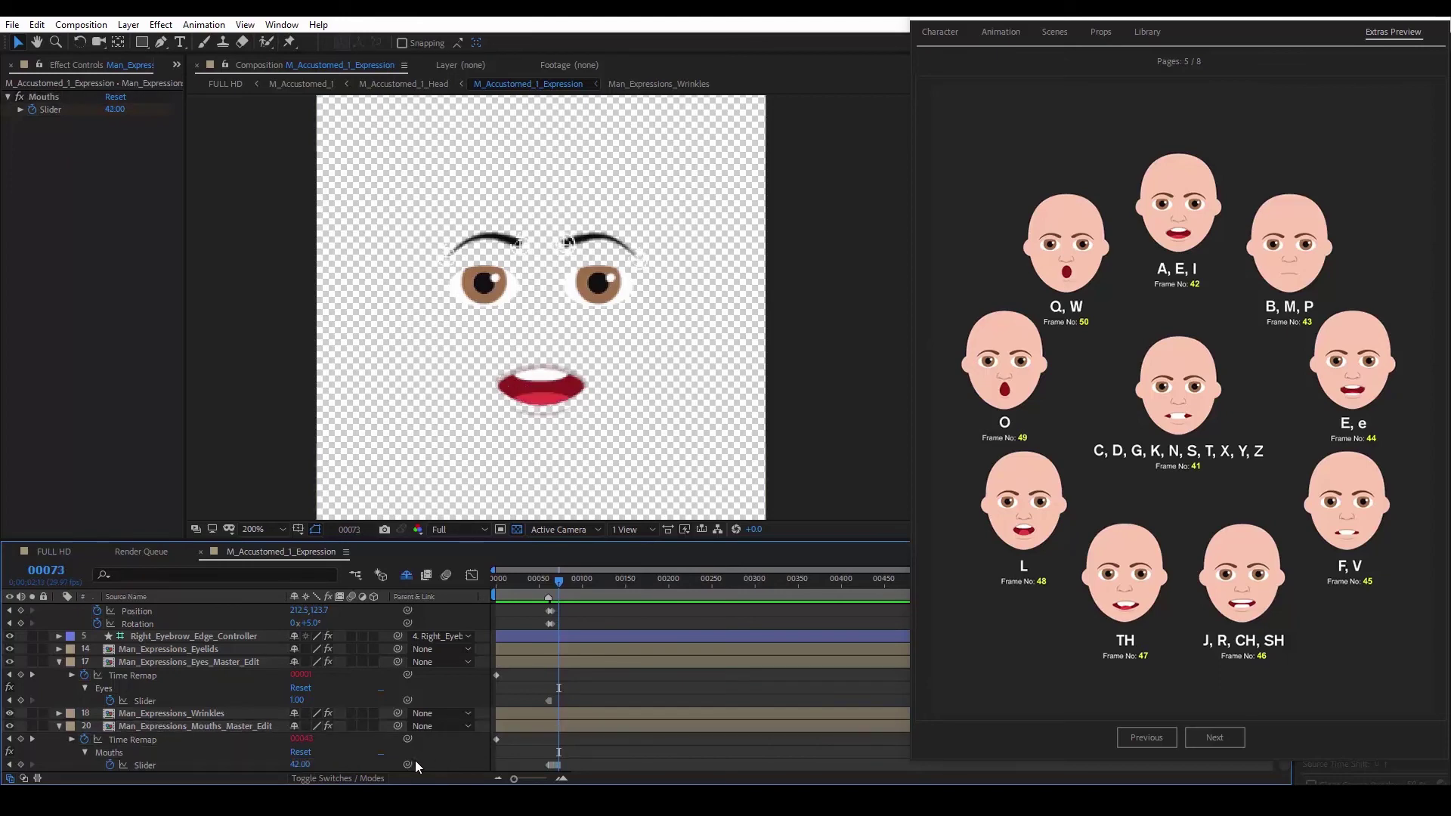
pyautogui.click(300, 765)
pyautogui.write('44')
pyautogui.press('Return')
pyautogui.press('pagedown')
pyautogui.press('pagedown')
pyautogui.press('pagedown')
pyautogui.click(303, 764)
pyautogui.write('43')
pyautogui.press('Return')
pyautogui.press('pagedown')
pyautogui.press('pagedown')
pyautogui.press('pagedown')
pyautogui.press('pagedown')
pyautogui.click(302, 765)
pyautogui.write('41')
pyautogui.press('Return')
pyautogui.press('pagedown')
pyautogui.press('pagedown')
pyautogui.press('pagedown')
pyautogui.click(300, 765)
pyautogui.write('49')
pyautogui.press('Return')
# - Keyframe Mouths to 46, 41, 46 and 41 at frames 00086, 00089, 00092 and 00095
pyautogui.press('pagedown')
pyautogui.press('pagedown')
pyautogui.press('pagedown')
pyautogui.click(301, 765)
pyautogui.press('Return')
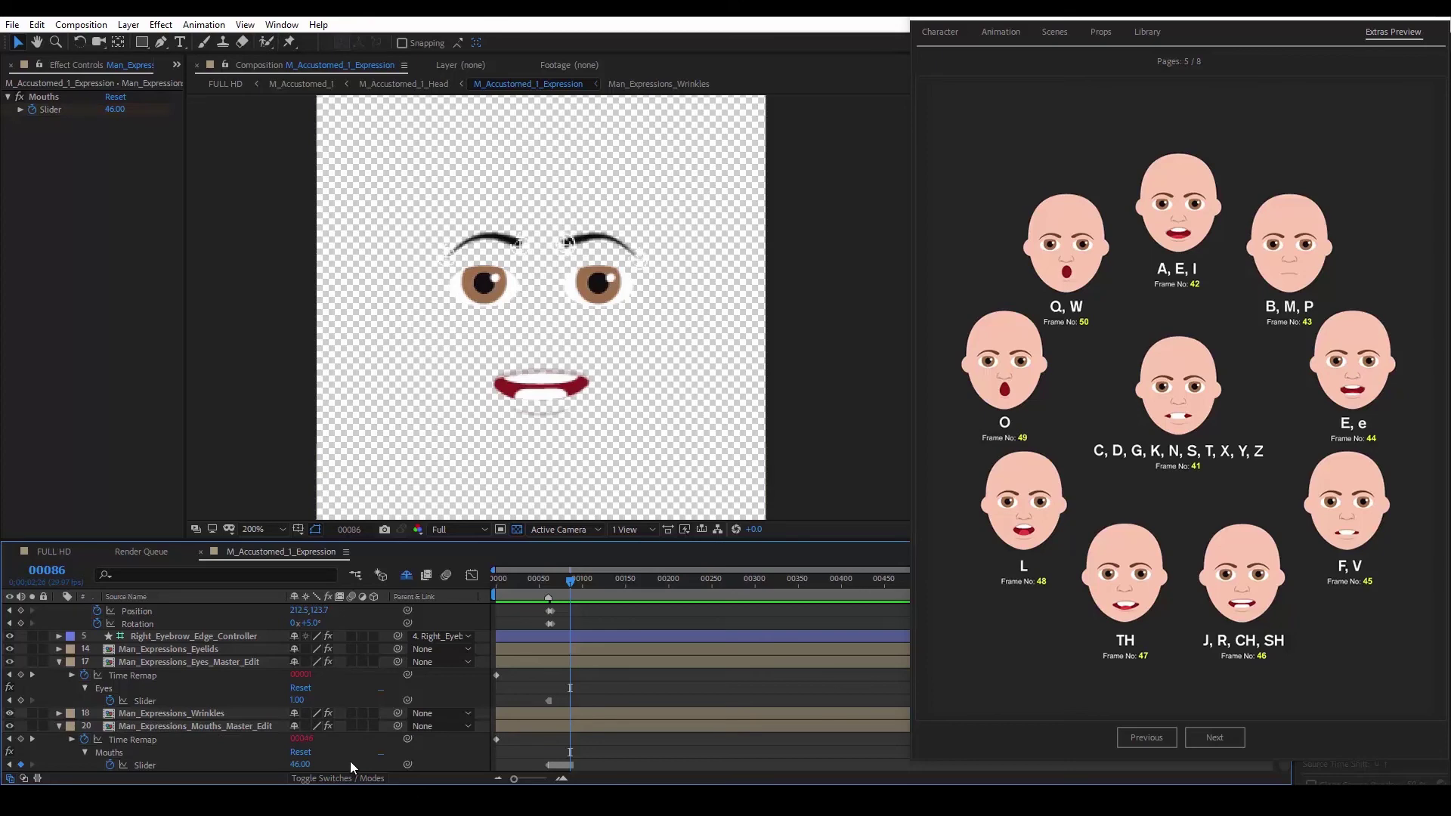
pyautogui.press('pagedown')
pyautogui.press('pagedown')
pyautogui.press('pagedown')
pyautogui.click(302, 765)
pyautogui.write('41')
pyautogui.press('Return')
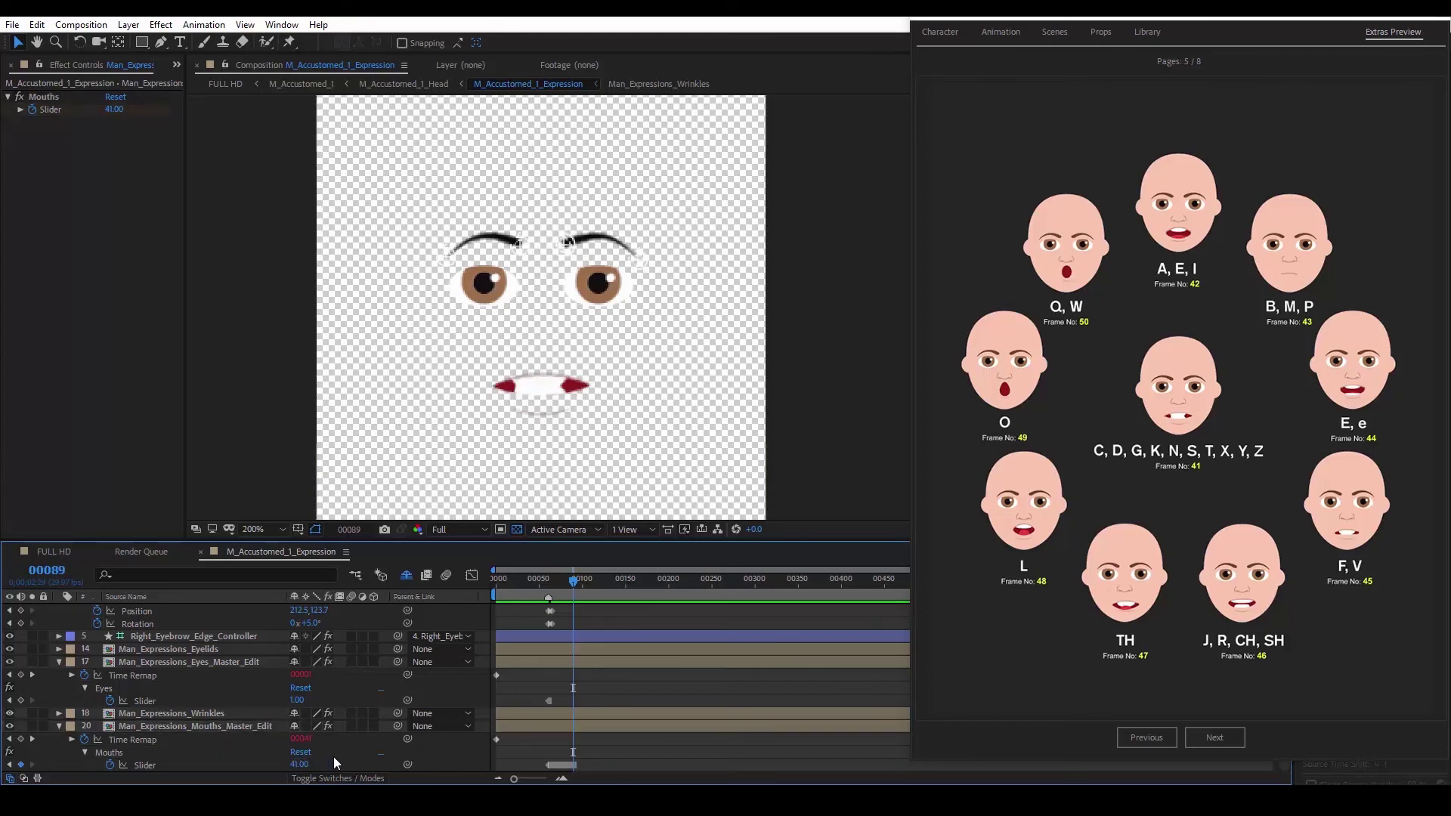
pyautogui.press('pagedown')
pyautogui.press('pagedown')
pyautogui.press('pagedown')
pyautogui.click(301, 765)
pyautogui.write('46')
pyautogui.press('Return')
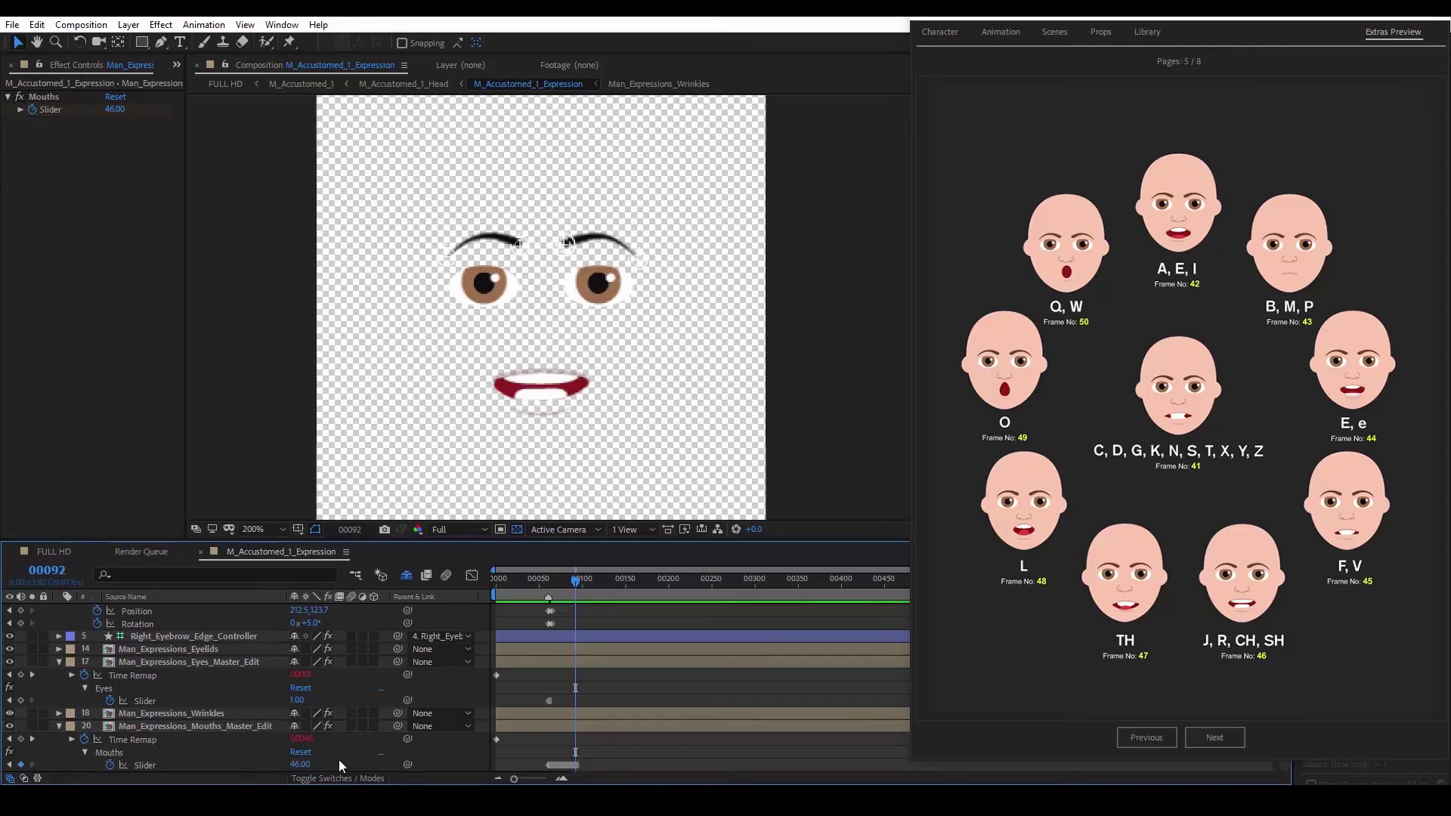
pyautogui.press('pagedown')
pyautogui.press('pagedown')
pyautogui.press('pagedown')
pyautogui.click(308, 764)
pyautogui.write('41')
pyautogui.press('Return')
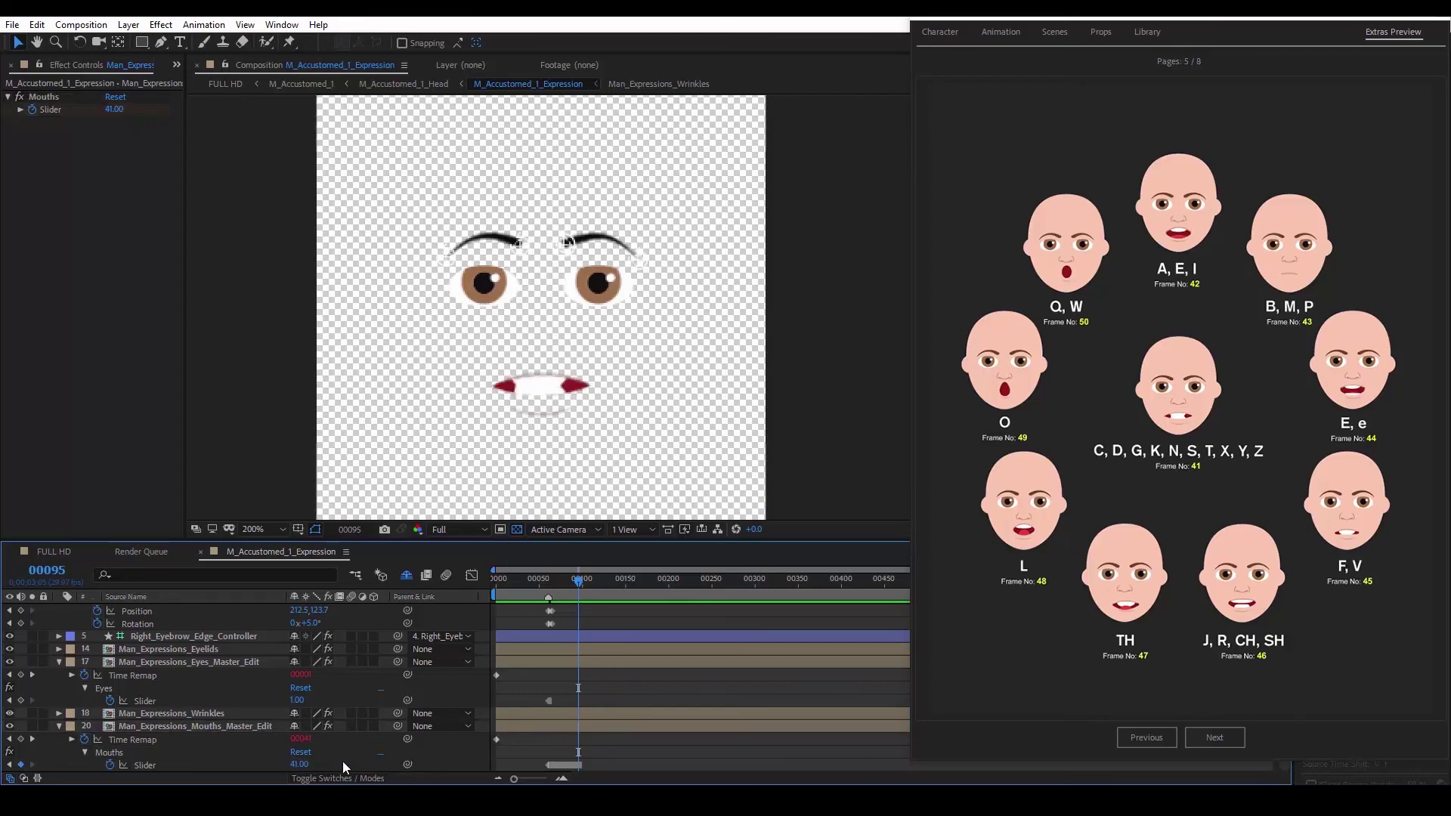
pyautogui.press('pagedown')
pyautogui.press('pagedown')
pyautogui.press('pagedown')
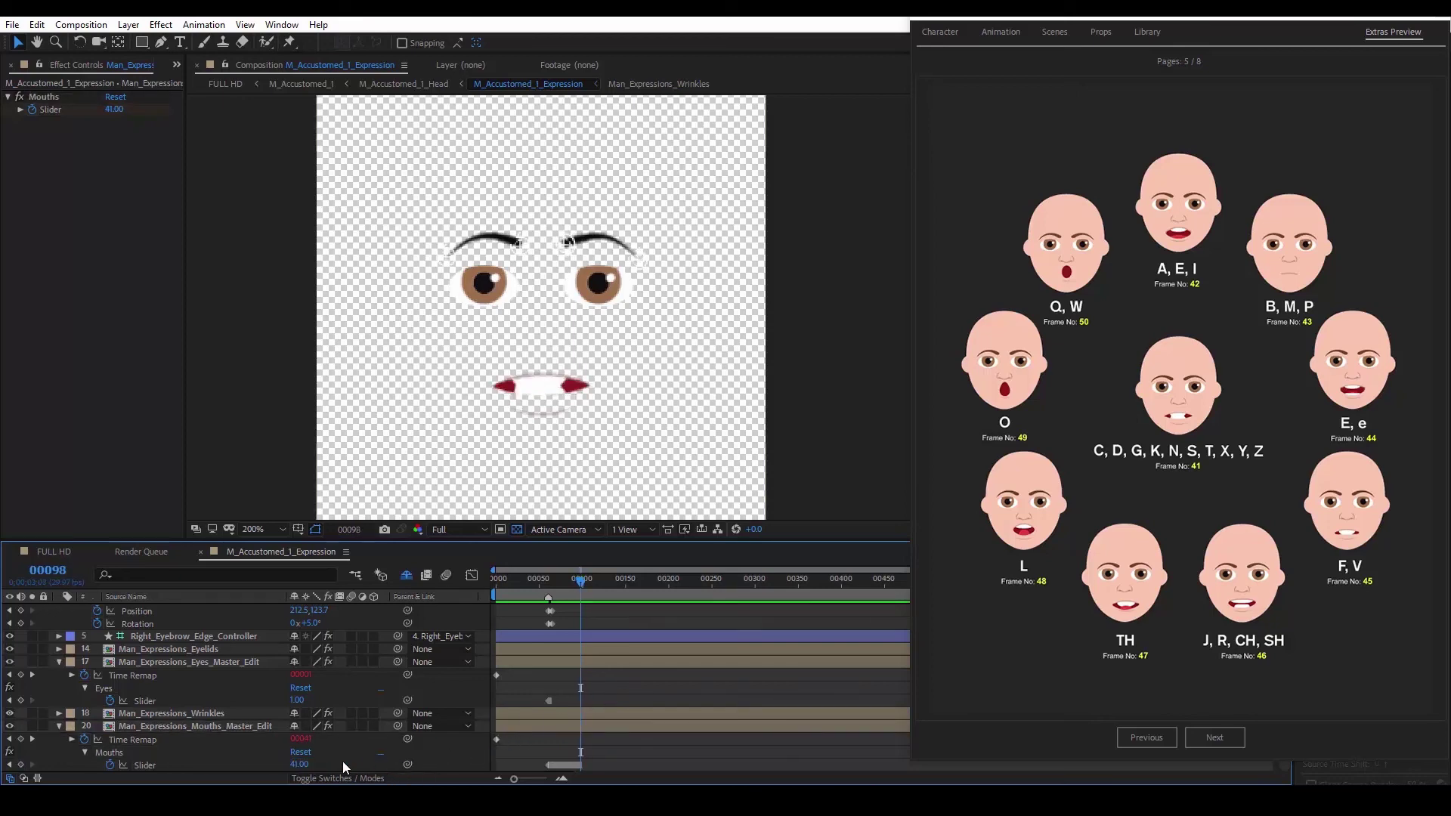
# - Key the Mouths slider to 20 at frame 00098, then return to the FULL HD comp
pyautogui.click(1149, 734)
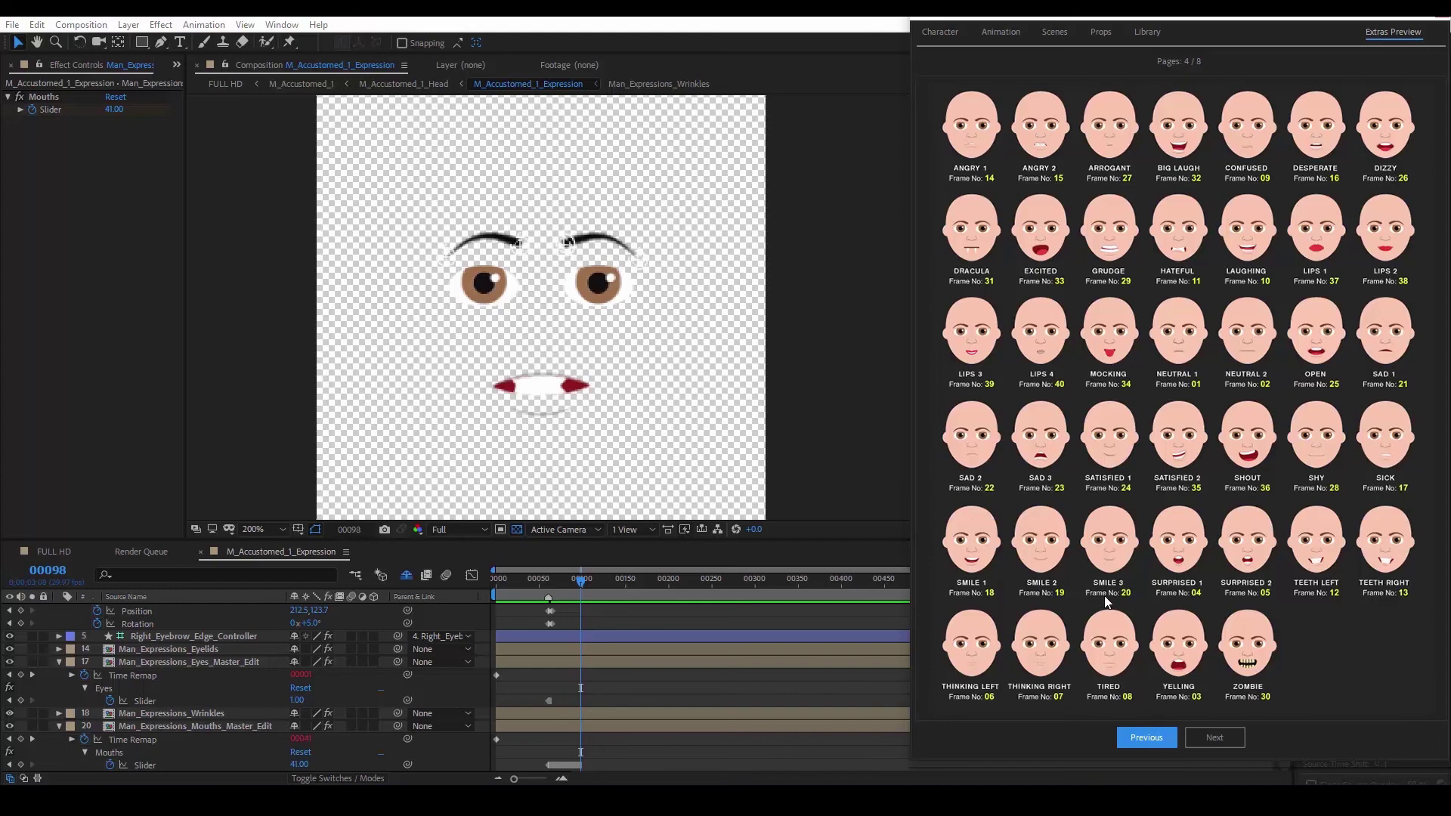
pyautogui.click(297, 764)
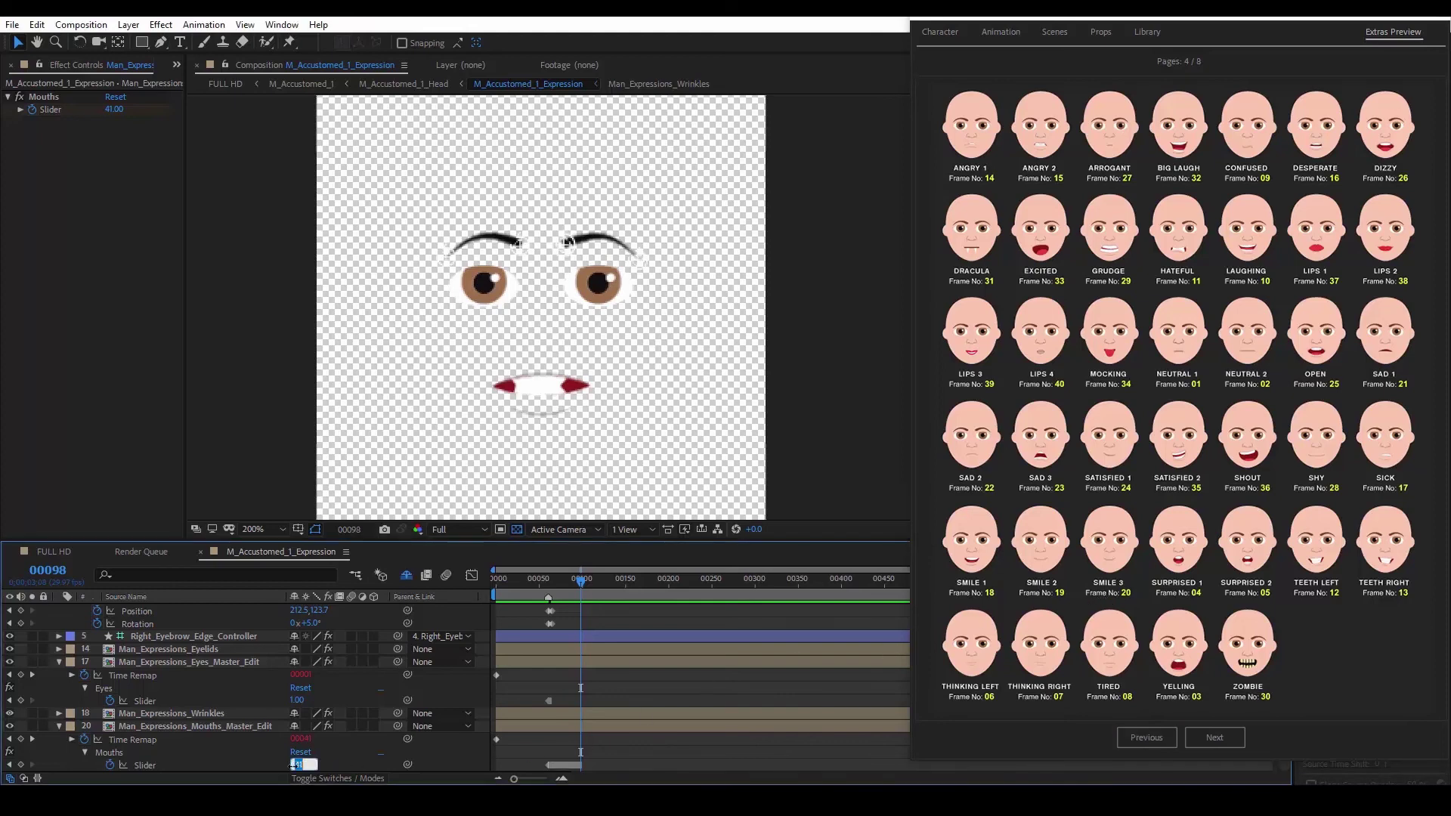
pyautogui.write('20')
pyautogui.press('Return')
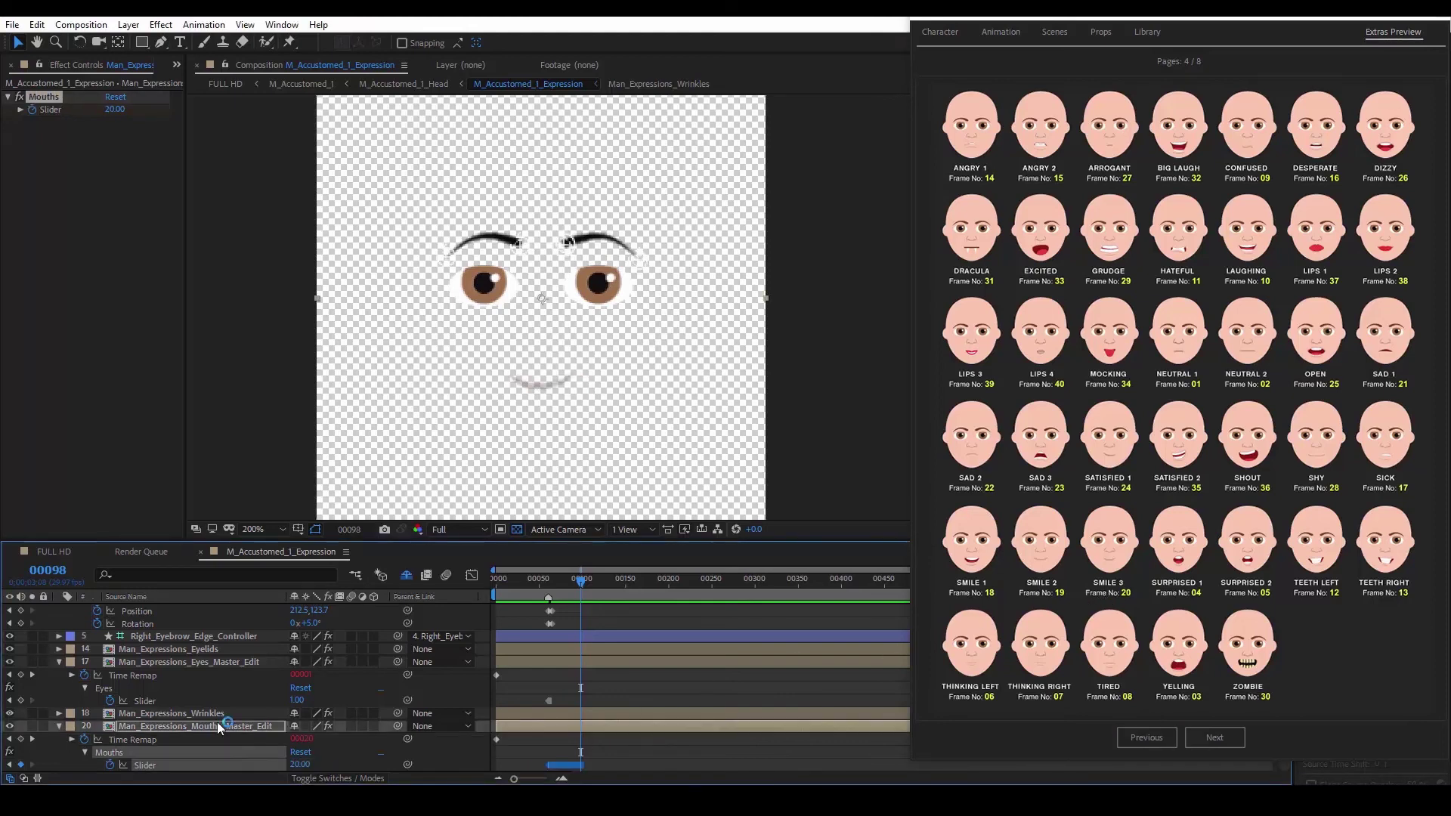
pyautogui.click(57, 552)
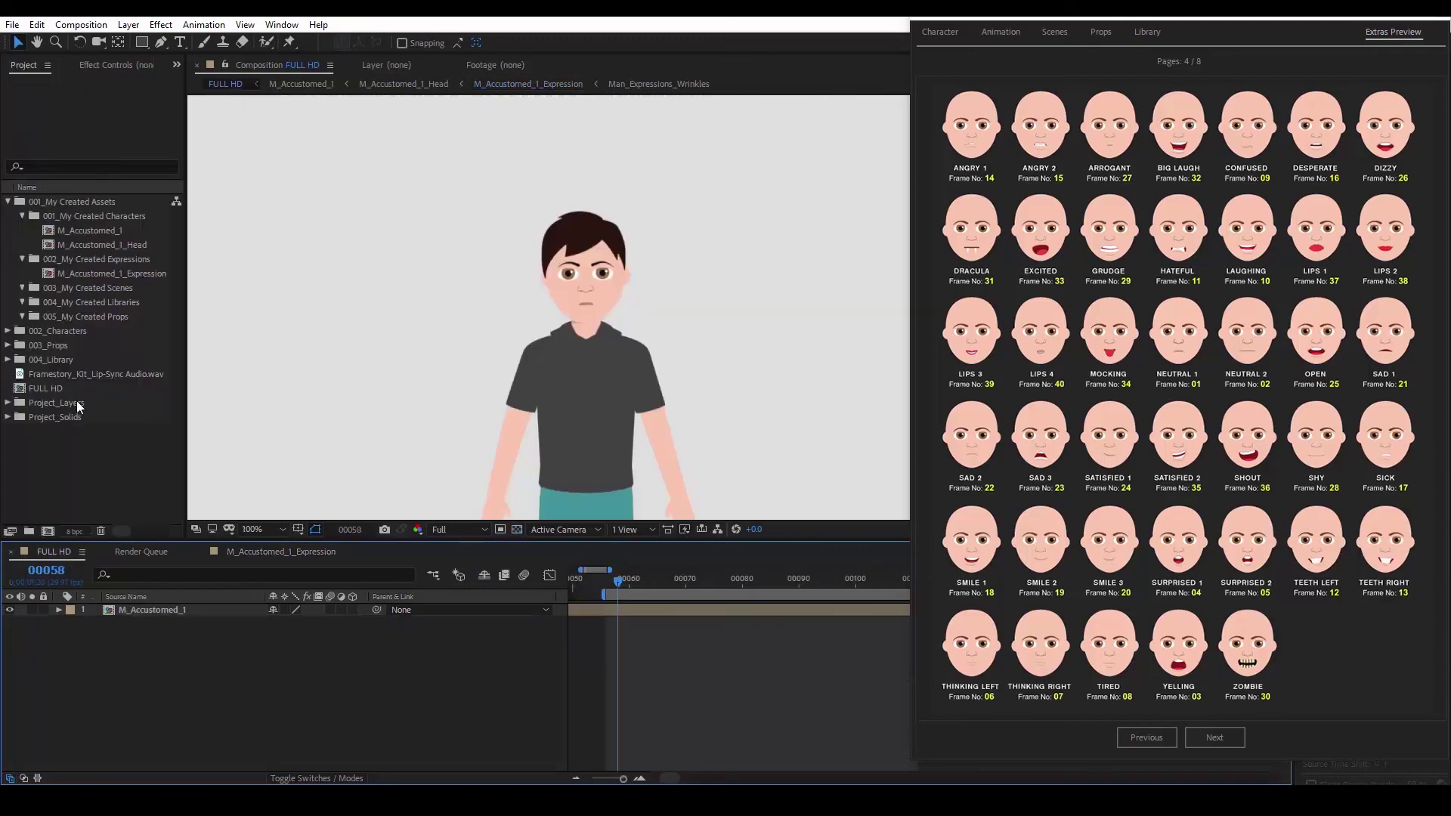
# - Add Framestory_Kit_Lip-Sync Audio.wav to the FULL HD timeline and preview it, stopping at frame 00108
pyautogui.moveTo(66, 375); pyautogui.dragTo(880, 656)
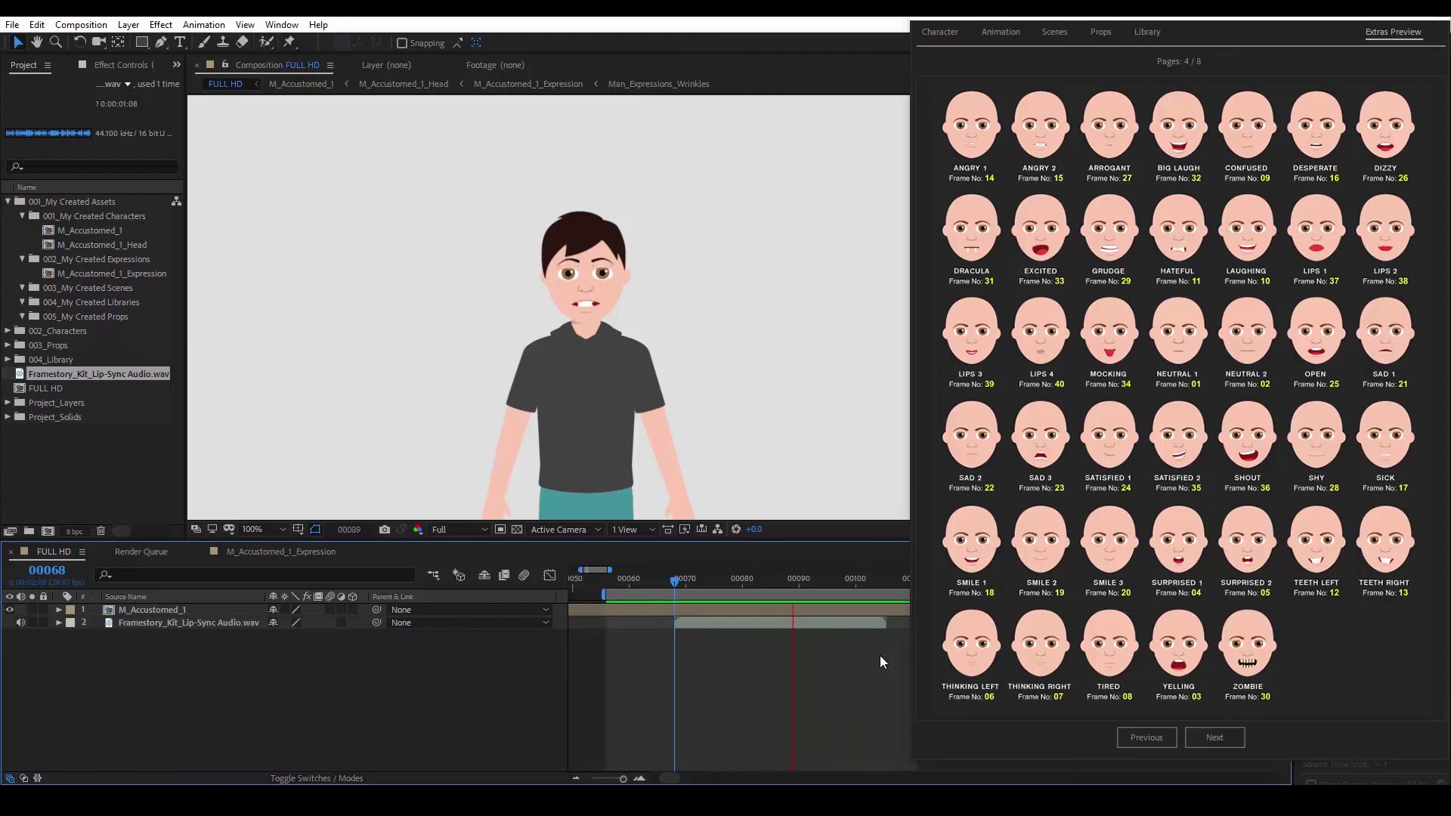
pyautogui.click(901, 582)
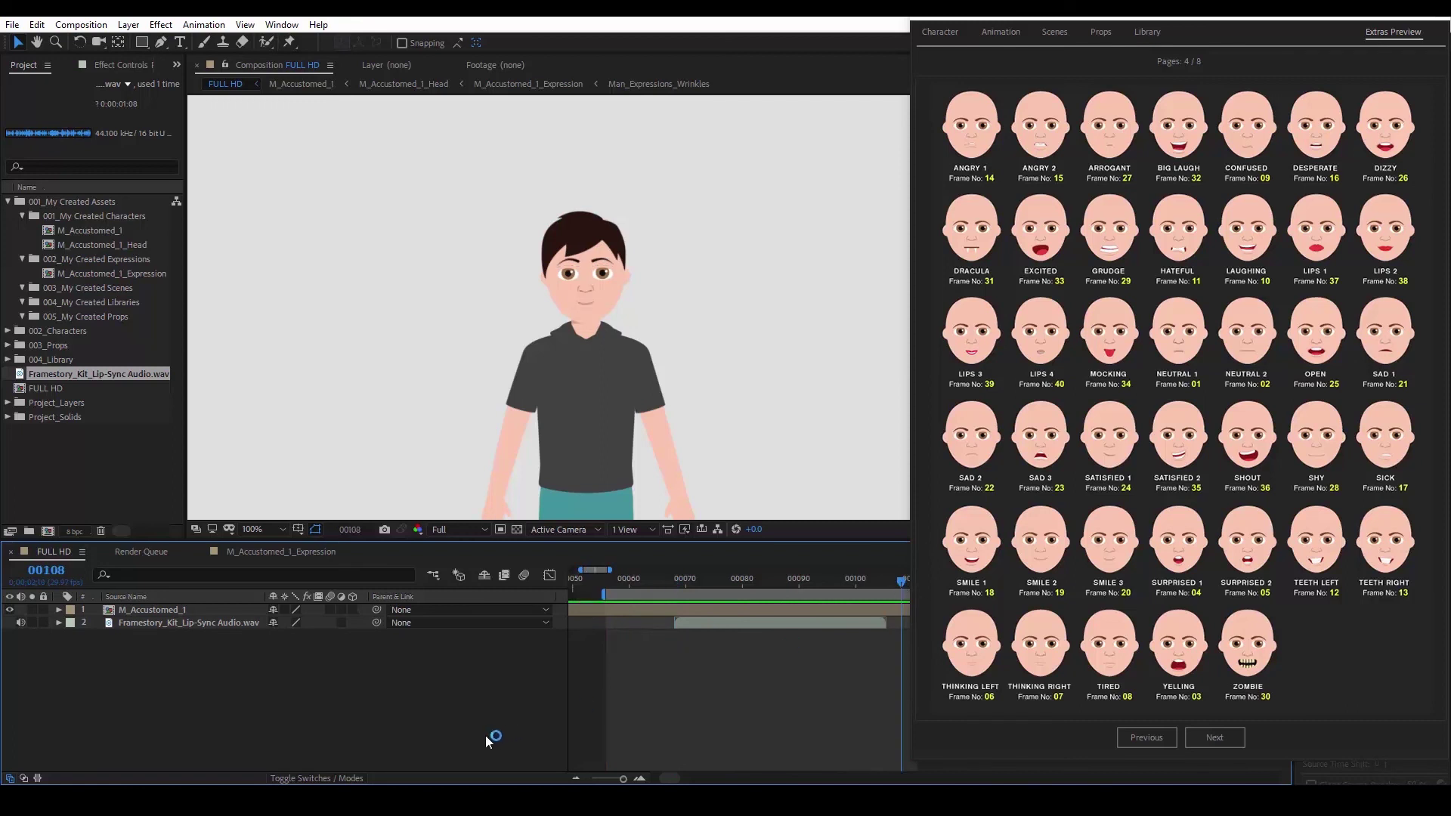